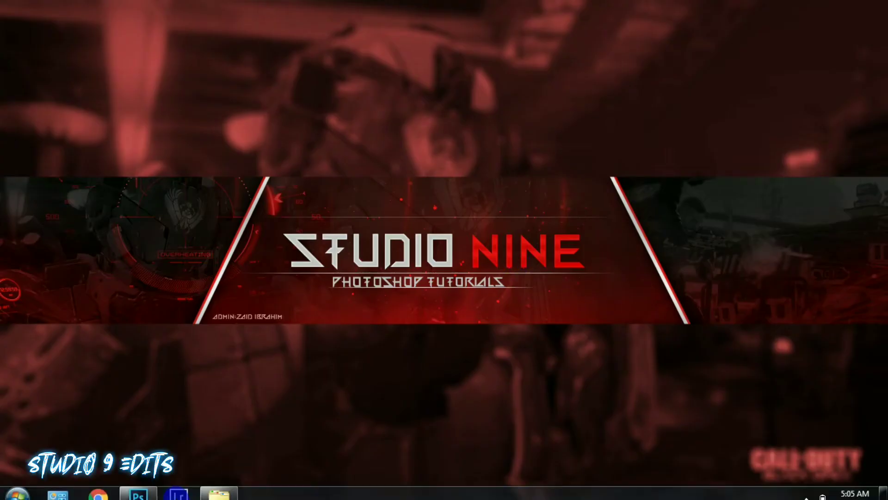
Step: Switch to Photoshop, unlock the photo's Background layer and crop it below the man's thighs
click(133, 482)
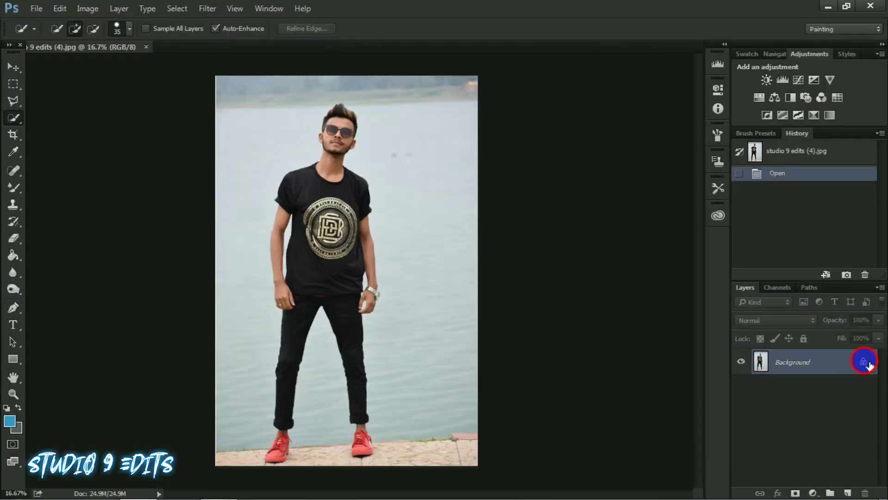
click(863, 362)
key(c)
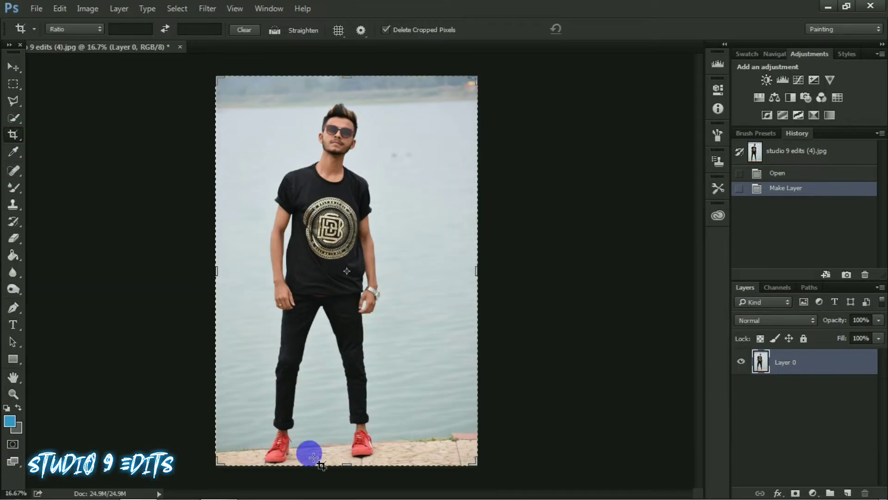
drag(230, 465, 226, 402)
drag(471, 394, 448, 391)
key(Return)
key(ctrl+plus)
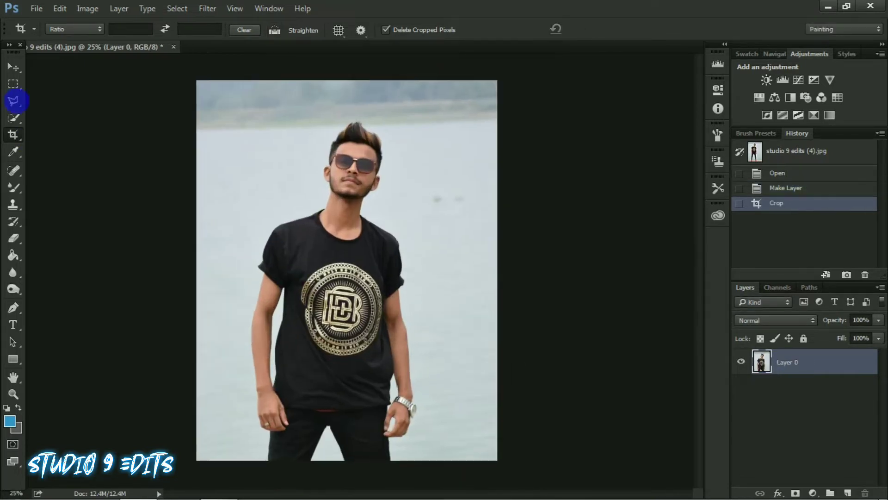
Step: Start the Camera Raw filter on the photo and set Shadows to -38 and Blacks to -26
click(12, 67)
click(207, 9)
click(224, 81)
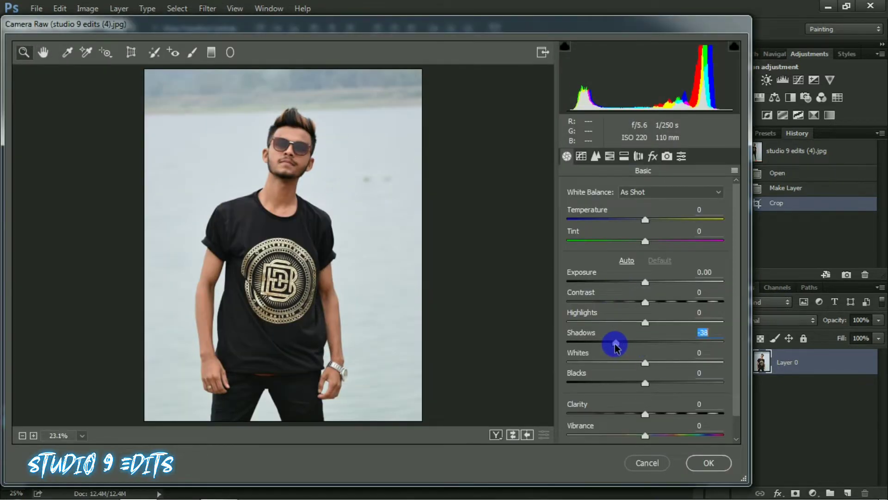
click(646, 384)
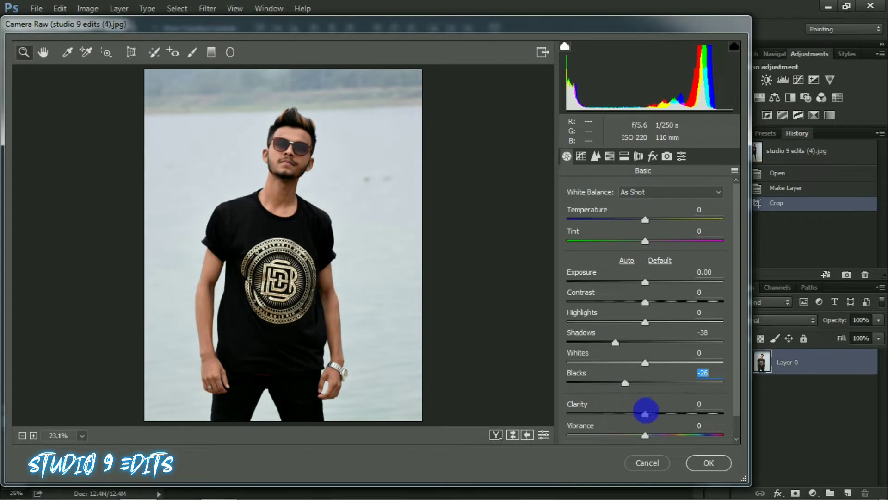
Step: Set the Oranges saturation to +3 and the Oranges luminance to +23 in the HSL adjustments
click(607, 161)
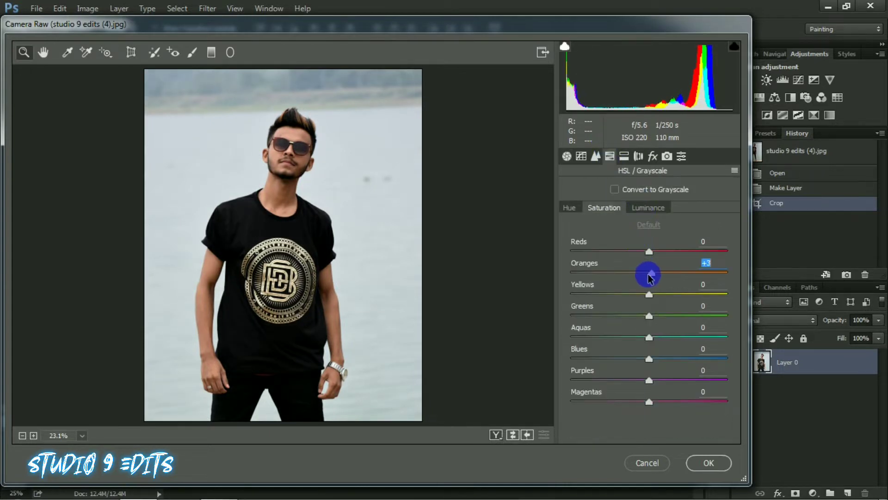
click(648, 207)
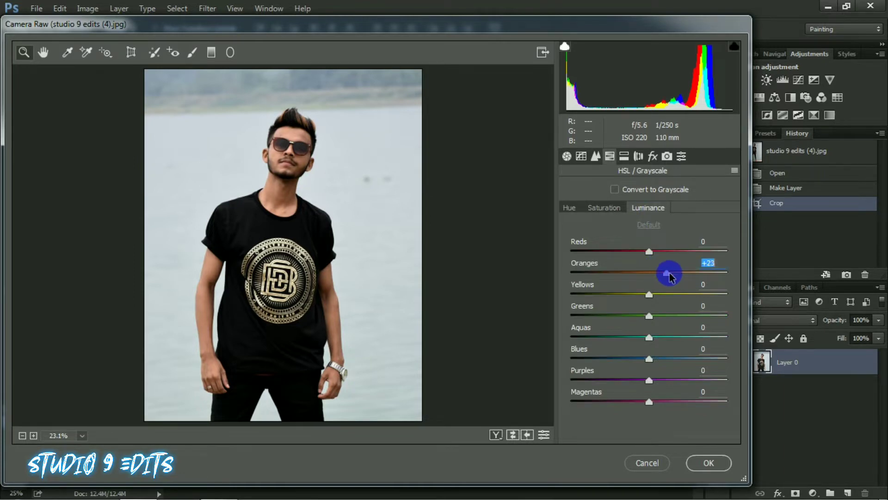
Step: Add a post-crop vignette of -13 and a Dehaze amount of +5, and apply the Camera Raw filter
click(653, 157)
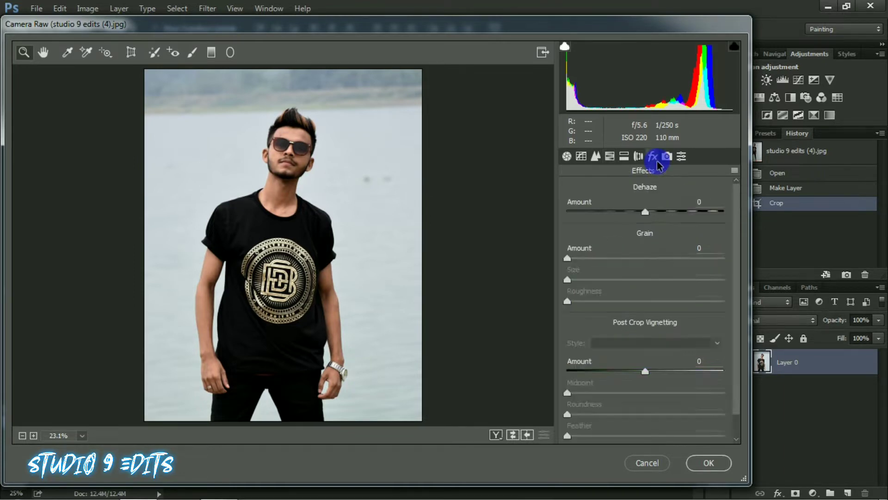
drag(637, 368, 625, 373)
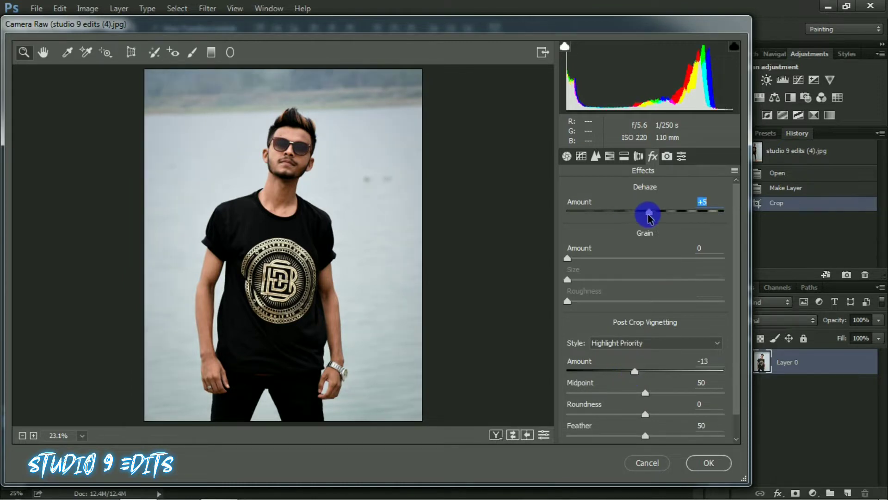
click(691, 456)
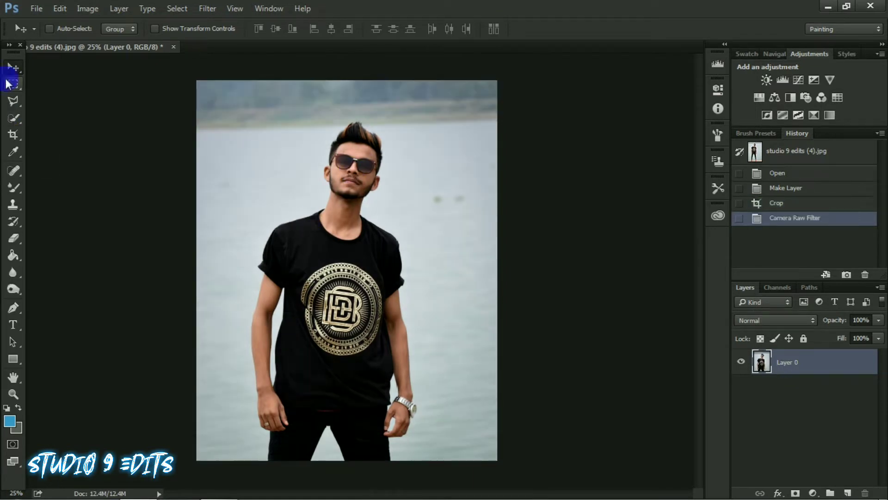
Step: Select the lake background around the man with the Quick Selection tool at brush size 45
click(14, 119)
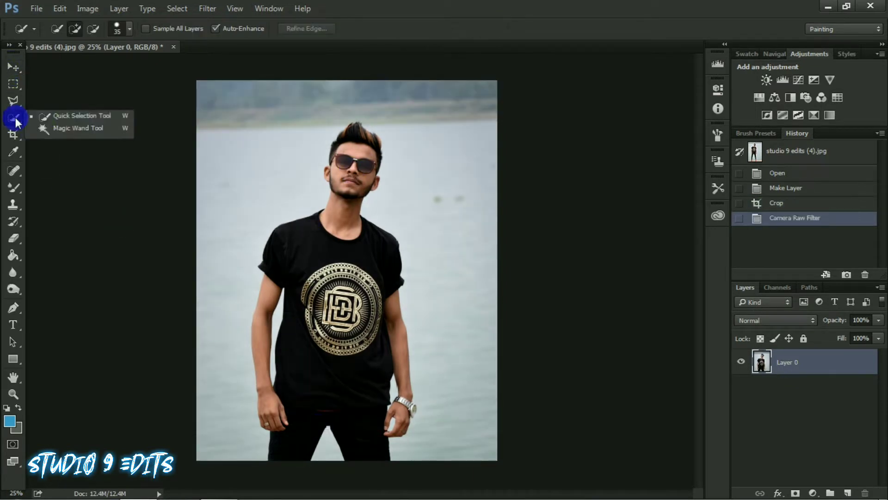
click(69, 119)
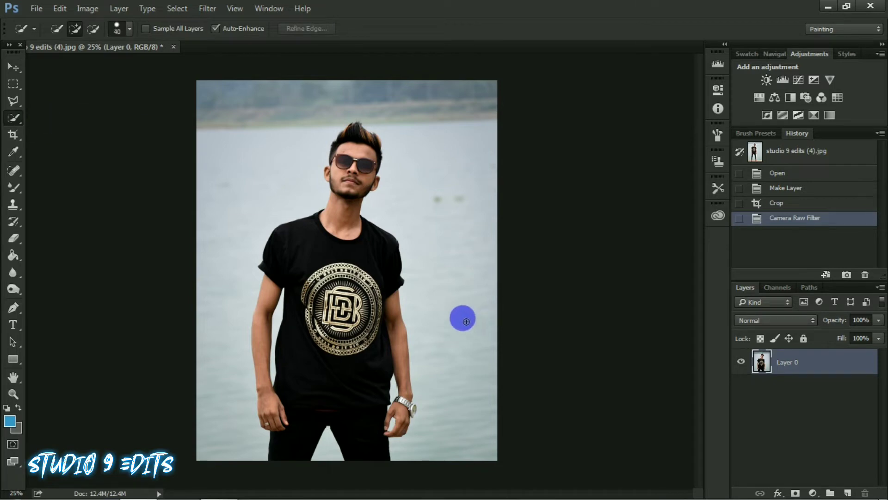
click(129, 29)
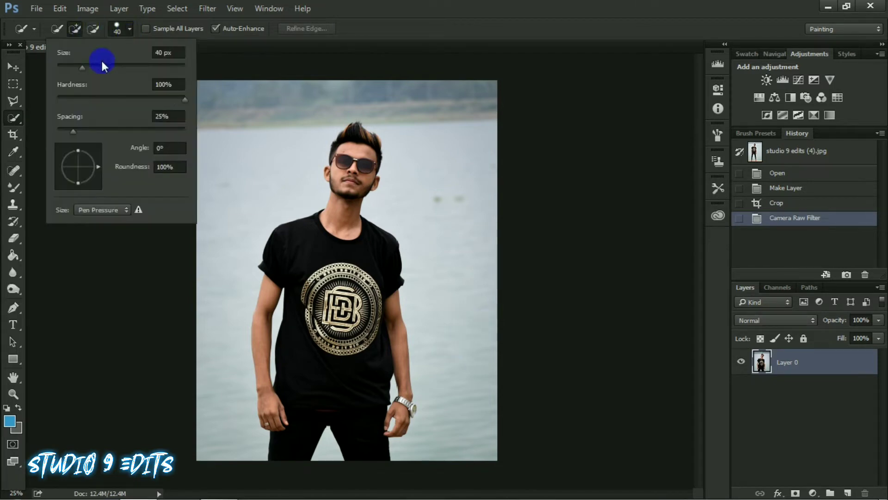
drag(82, 67, 85, 68)
click(467, 447)
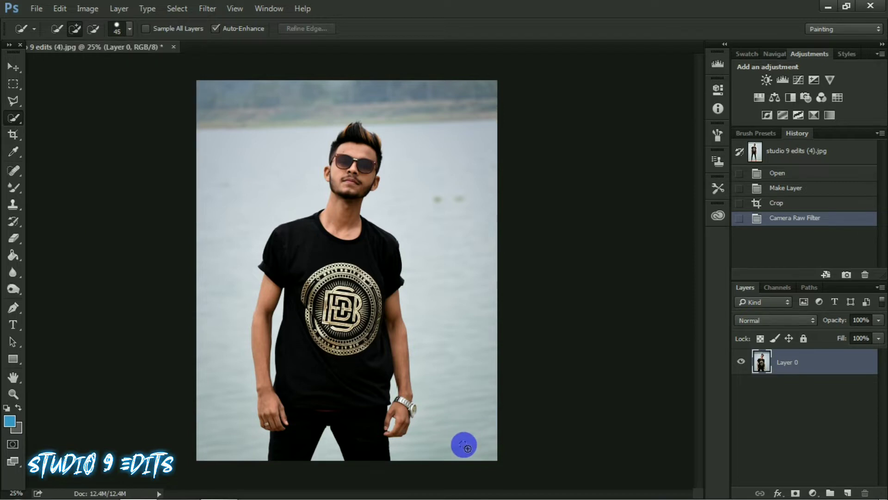
mouse_move(453, 446)
mouse_down()
mouse_move(459, 249)
mouse_move(444, 102)
mouse_move(446, 124)
mouse_up()
mouse_move(266, 207)
mouse_down()
mouse_move(226, 324)
mouse_move(221, 412)
mouse_move(236, 262)
mouse_move(311, 201)
mouse_move(311, 224)
mouse_up()
click(412, 412)
Step: Subtract the wristwatch from the background selection with a Quick Selection brush of size 10
scroll(411, 412, up, 4)
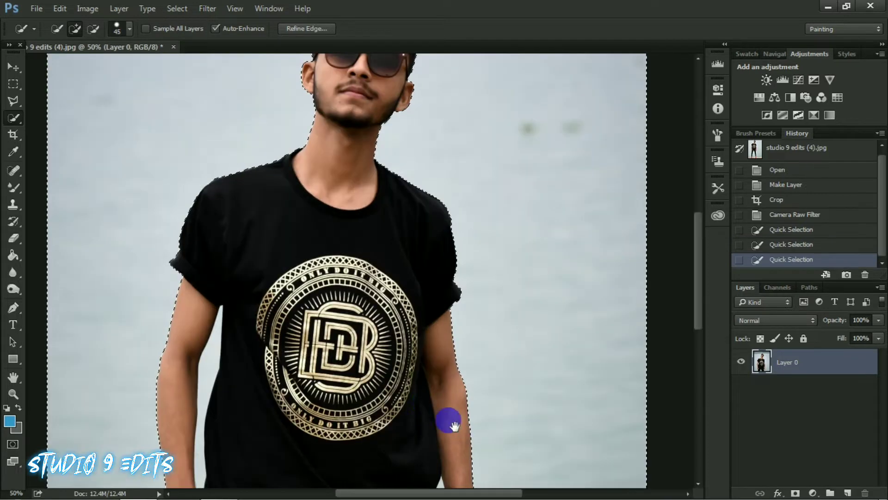
drag(457, 389, 387, 212)
scroll(386, 212, up, 1)
key(bracketleft)
key(bracketleft)
key(bracketleft)
key(bracketleft)
key(bracketleft)
key(bracketleft)
key(bracketleft)
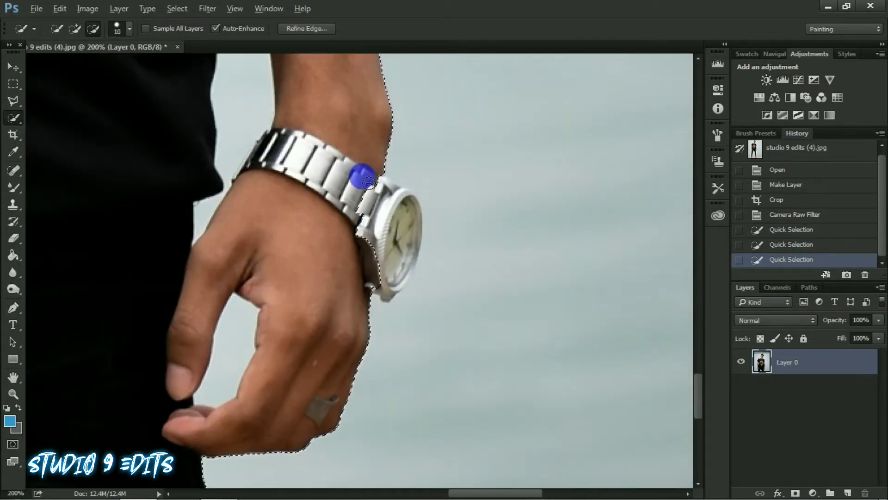
mouse_move(363, 180)
alt+mouse_down()
mouse_move(401, 204)
mouse_move(416, 229)
mouse_move(415, 264)
mouse_move(401, 291)
mouse_move(414, 271)
mouse_move(361, 216)
mouse_move(405, 226)
alt+mouse_up()
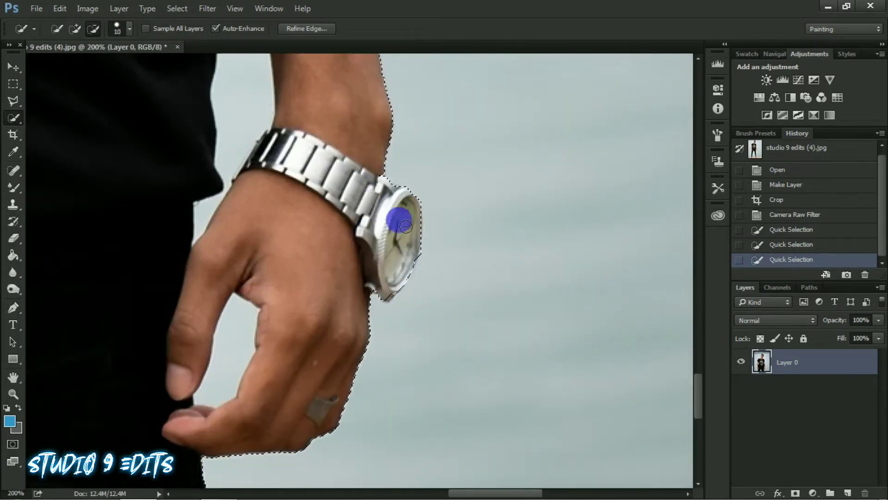
drag(394, 268, 394, 268)
scroll(395, 268, down, 6)
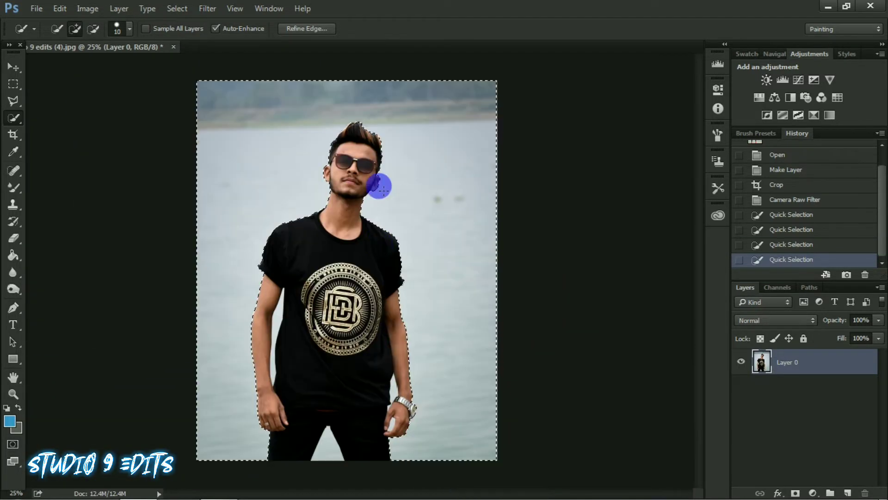
Step: Invert the selection to the man, add it as a layer mask on Layer 0 and apply the mask
right_click(330, 151)
click(345, 168)
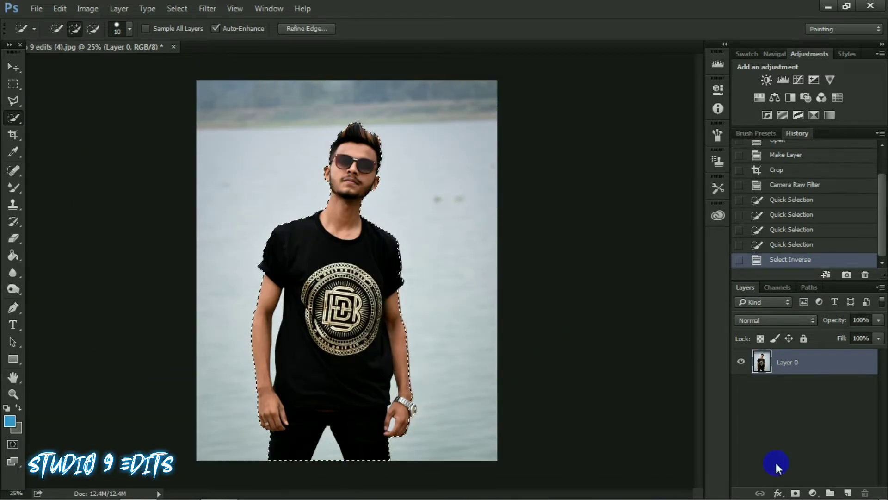
click(795, 493)
right_click(792, 365)
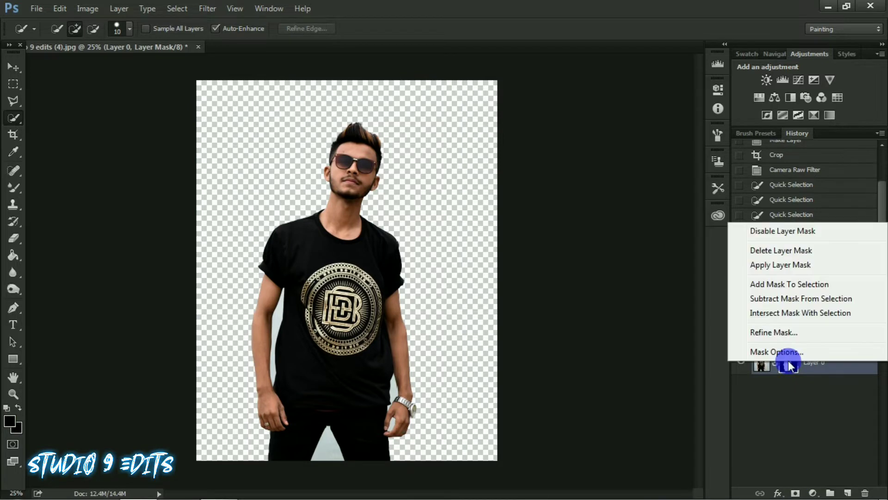
click(781, 265)
key(ctrl+plus)
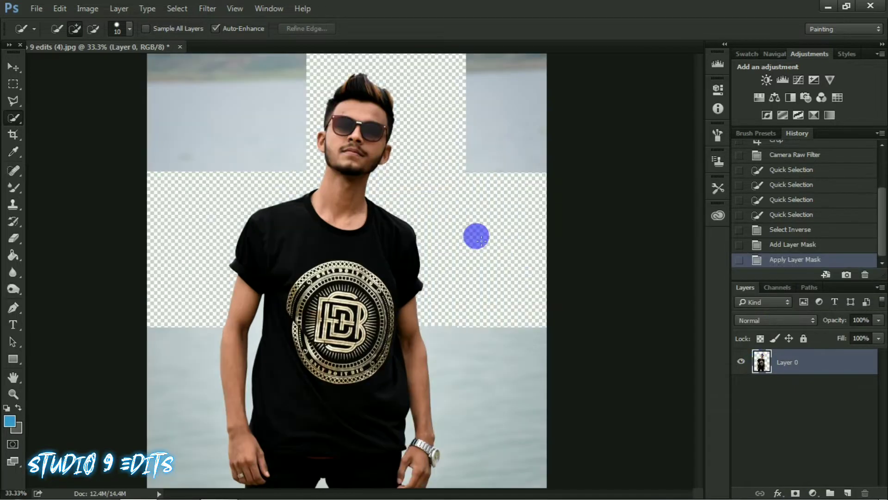
key(ctrl+minus)
Step: Erase the leftover water between the arms and body and between the legs with the Magic Eraser at tolerance 32
click(13, 237)
click(100, 257)
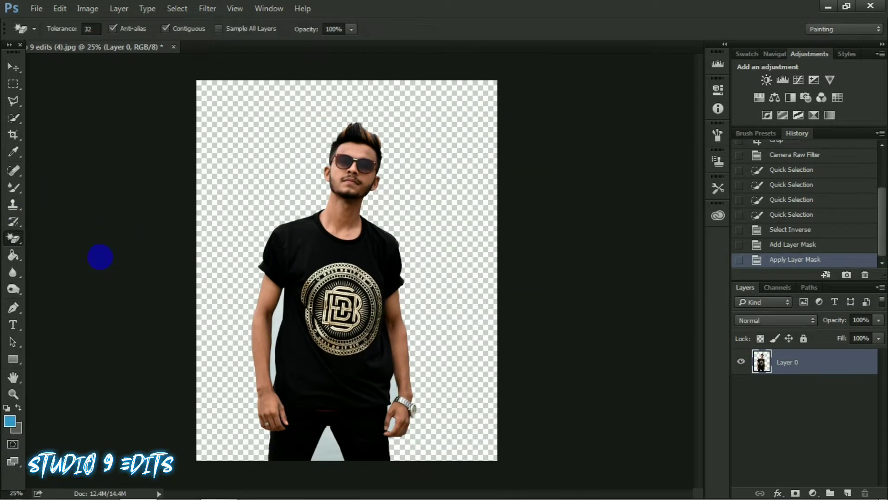
click(287, 323)
click(393, 395)
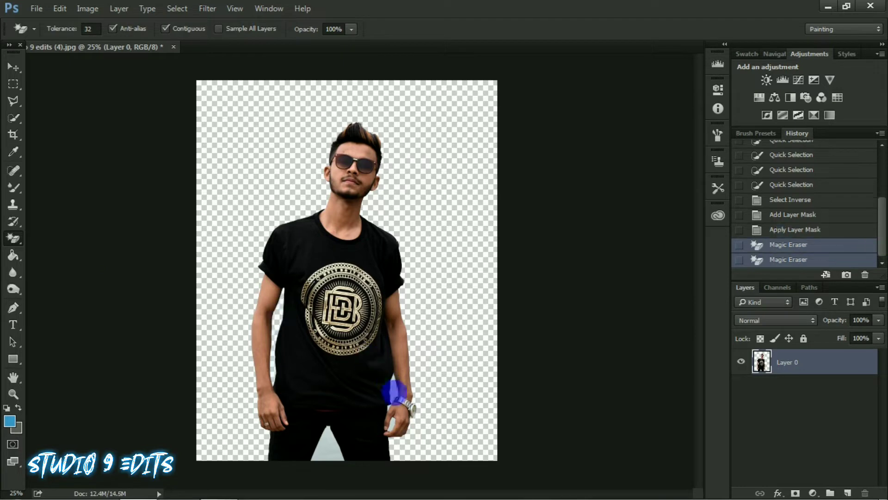
click(407, 431)
click(331, 445)
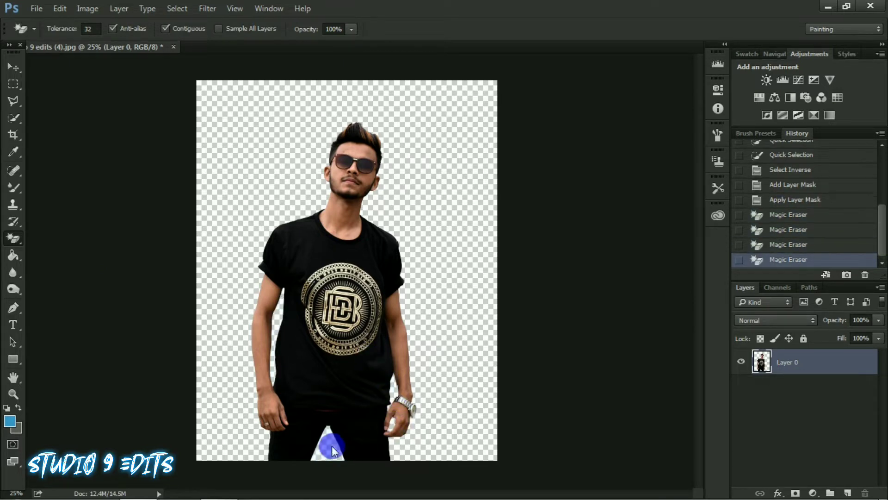
click(12, 67)
key(ctrl+minus)
key(ctrl+plus)
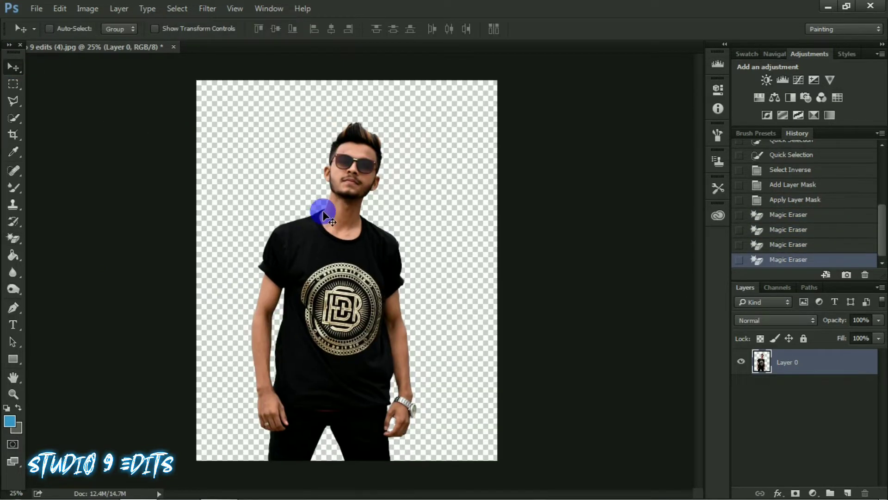
Step: Open YUYU.jpg and bring its battlefield image into the portrait document as a new layer
click(36, 8)
click(44, 31)
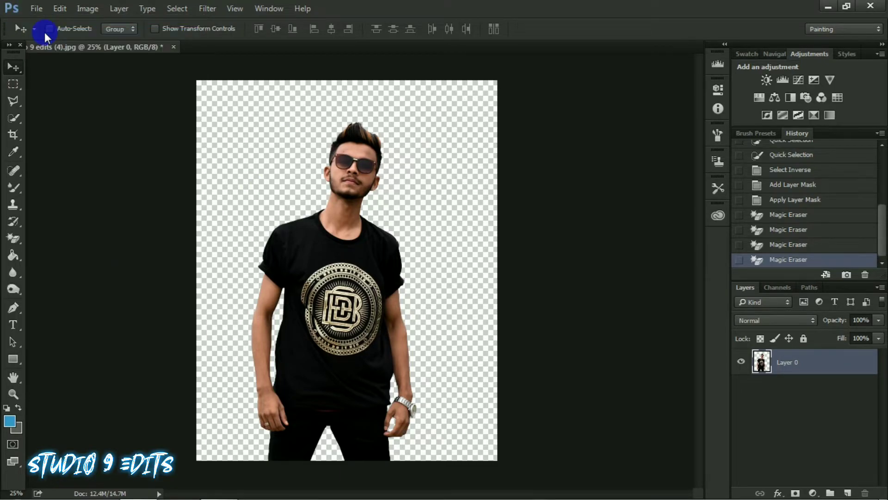
double_click(495, 98)
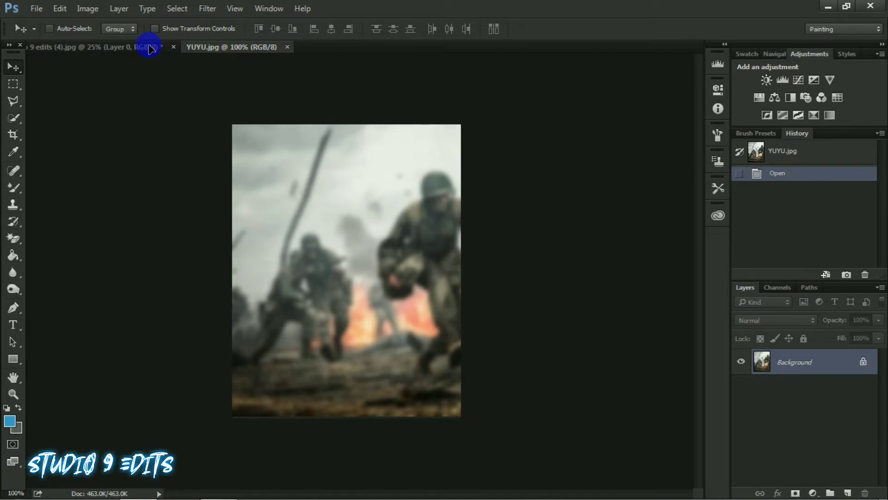
drag(149, 48, 340, 256)
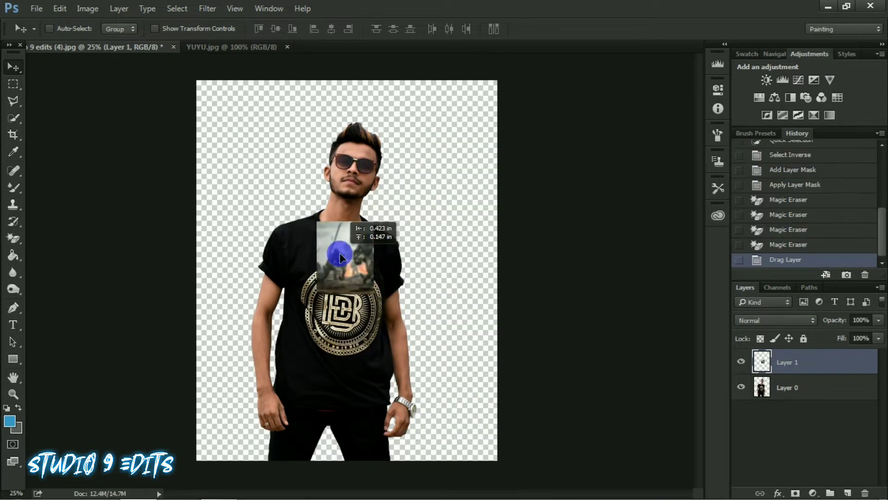
Step: Scale up the battlefield layer with Free Transform until it covers the whole canvas
key(ctrl+minus)
key(ctrl+t)
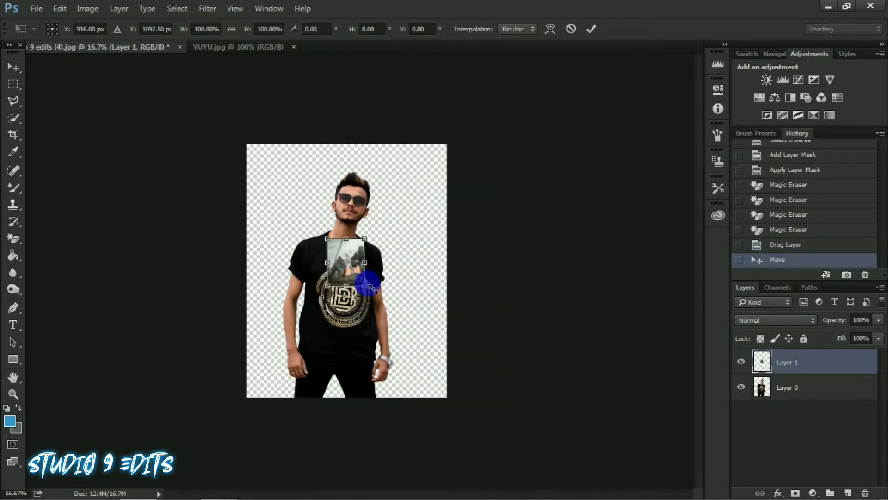
drag(368, 289, 435, 378)
key(Return)
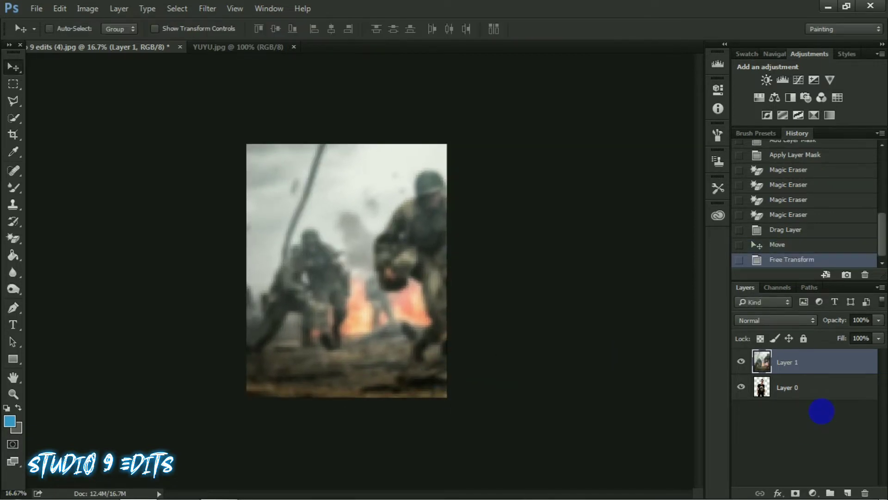
Step: Place the battlefield layer beneath the cut-out man and shift the man slightly to the right
drag(781, 365, 792, 403)
click(751, 366)
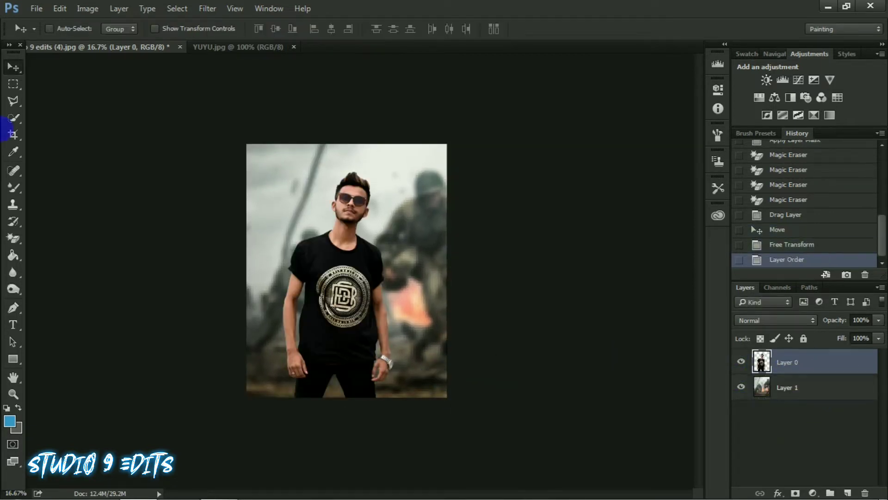
drag(349, 315, 372, 319)
click(846, 360)
ctrl+click(347, 164)
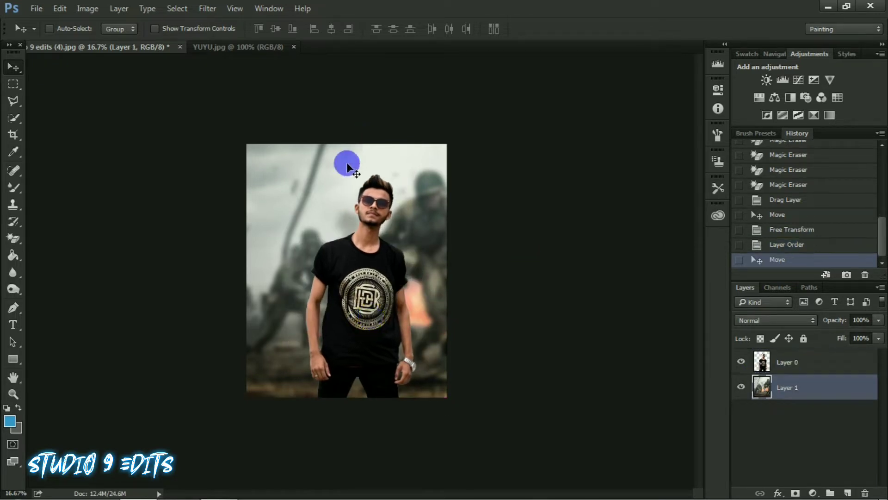
Step: Extend the canvas slightly above the man's head with the Crop tool
right_click(11, 135)
click(55, 137)
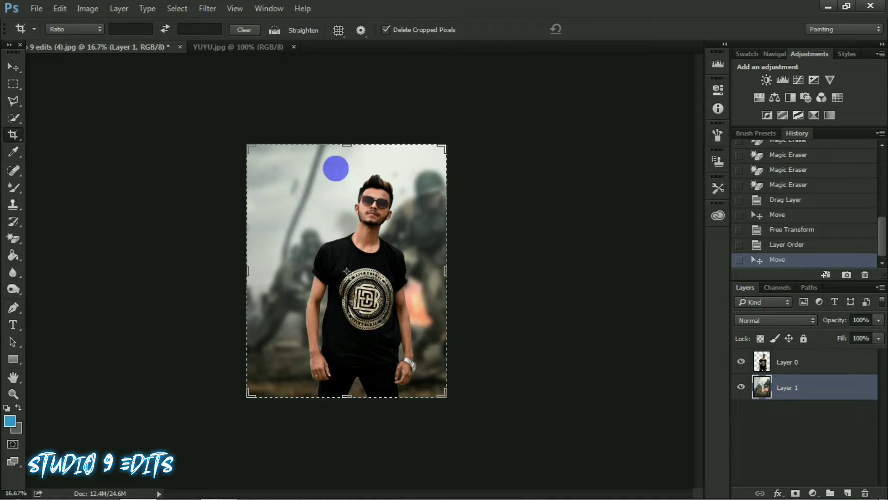
drag(347, 145, 350, 146)
key(Return)
key(ctrl+minus)
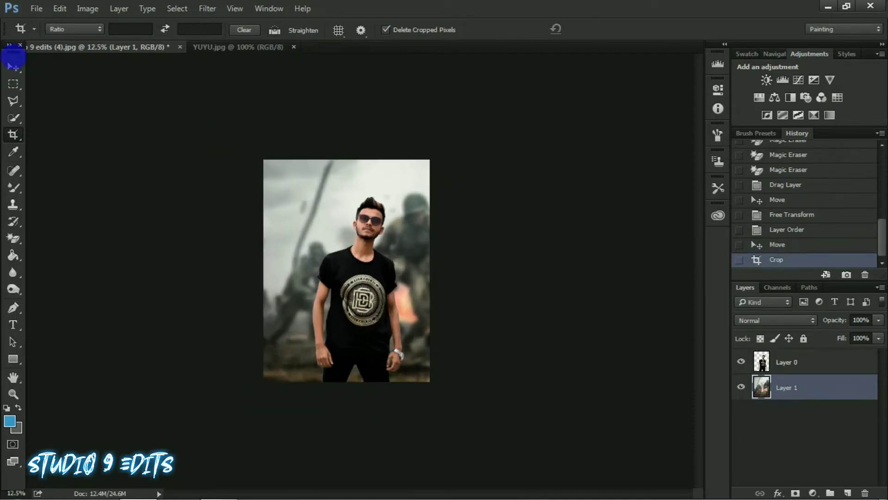
key(ctrl+plus)
click(11, 68)
key(ctrl+plus)
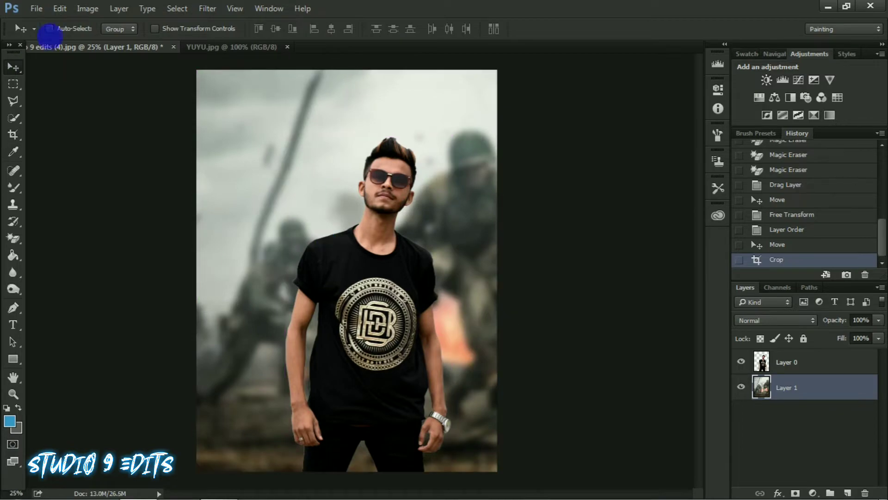
Step: Open flag.png and bring the Indian flag into the portrait document as a new layer
click(37, 9)
click(47, 37)
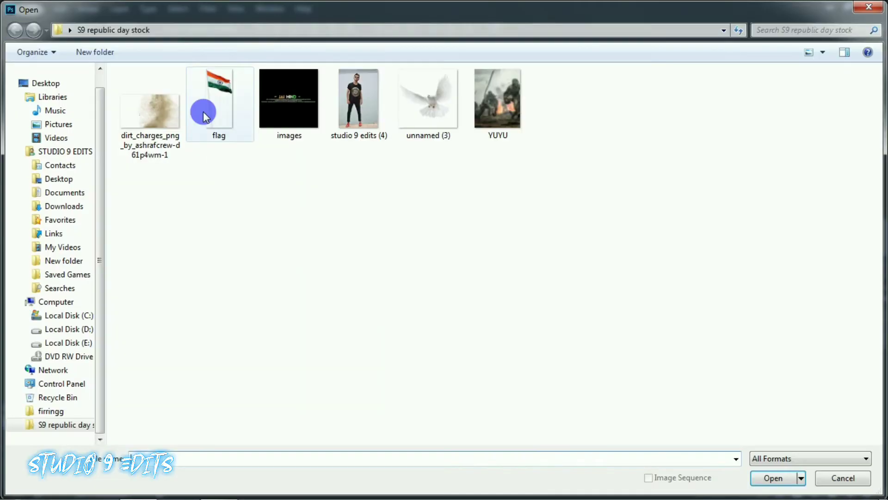
double_click(219, 111)
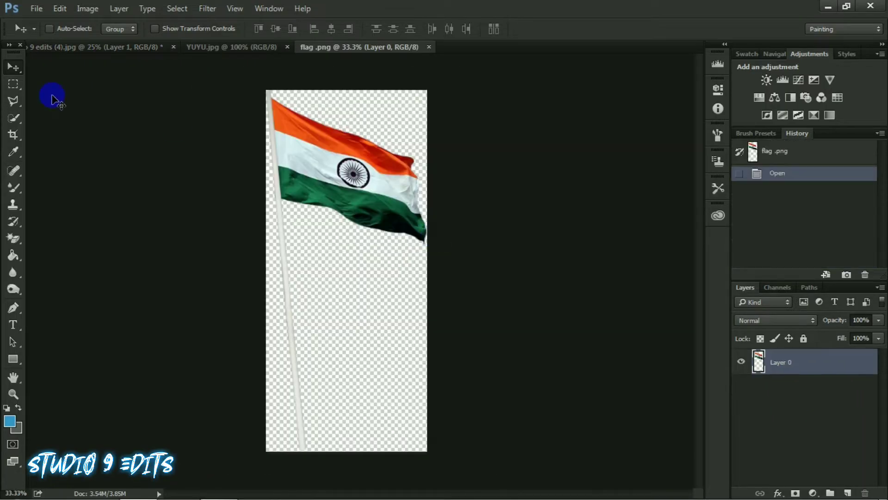
drag(363, 167, 342, 218)
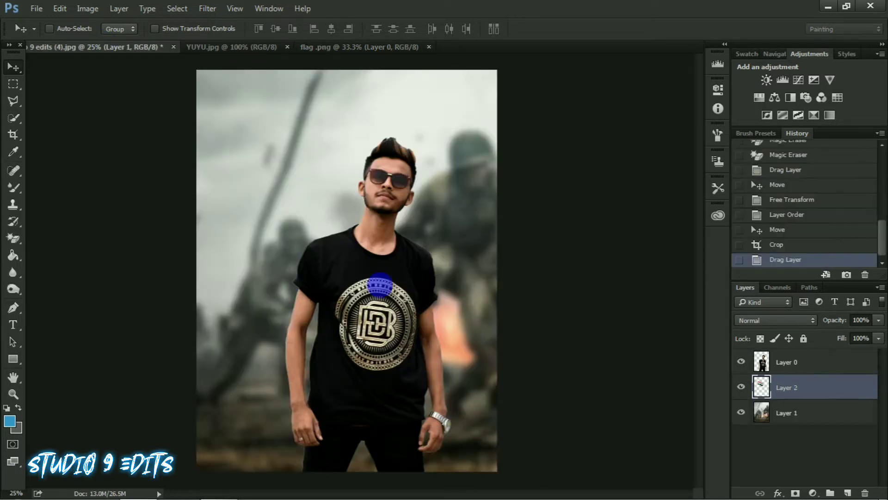
Step: Place the flag layer above the man in the layer order and position it over his torso
key(ctrl+minus)
drag(773, 386, 780, 363)
drag(337, 245, 357, 260)
Step: Flip the flag layer horizontally and shift it up and left across the man's chest
key(ctrl+t)
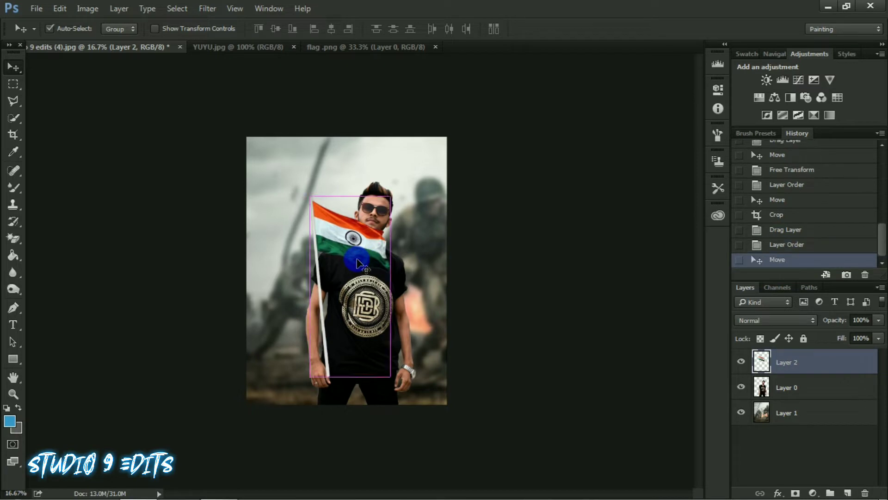
right_click(357, 262)
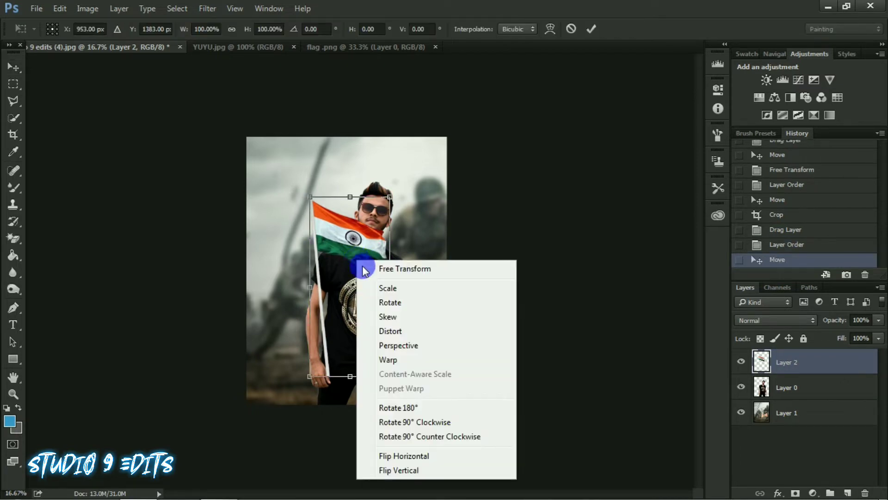
click(379, 453)
click(12, 68)
click(372, 200)
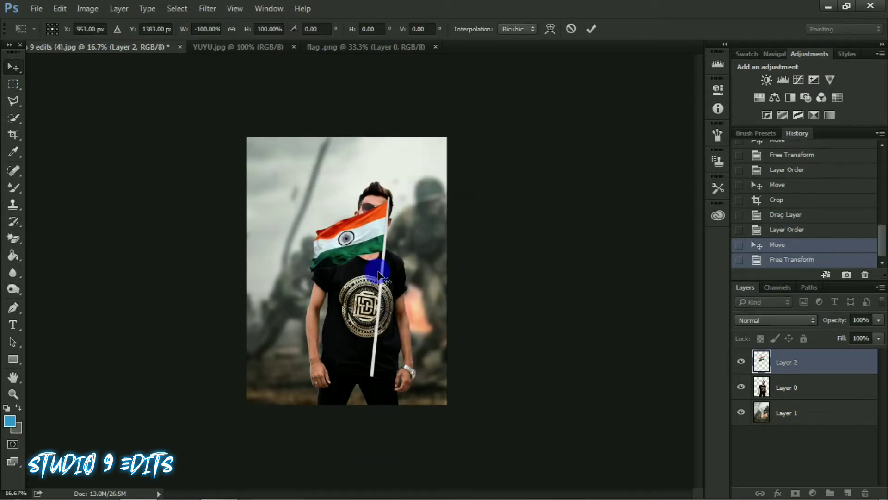
drag(373, 307, 354, 282)
Step: Rotate and enlarge the flag with Free Transform so its pole runs diagonally from above the man's shoulder to his watch hand
key(ctrl+t)
drag(387, 377, 433, 326)
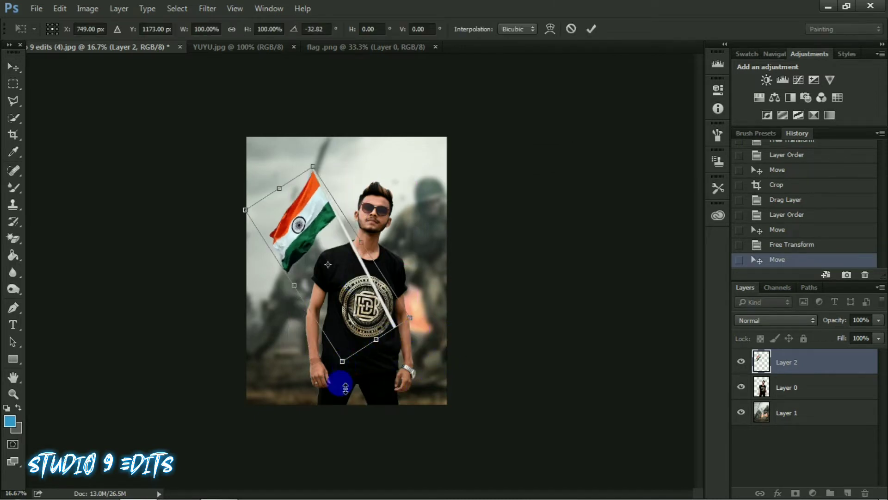
drag(345, 388, 333, 410)
drag(366, 367, 353, 397)
drag(440, 377, 420, 324)
mouse_move(408, 375)
mouse_down()
mouse_move(414, 365)
mouse_move(454, 386)
mouse_move(421, 373)
mouse_up()
key(Return)
Step: Nudge the flag slightly left over the watch hand and lower the layer's opacity to 27%
key(ctrl+plus)
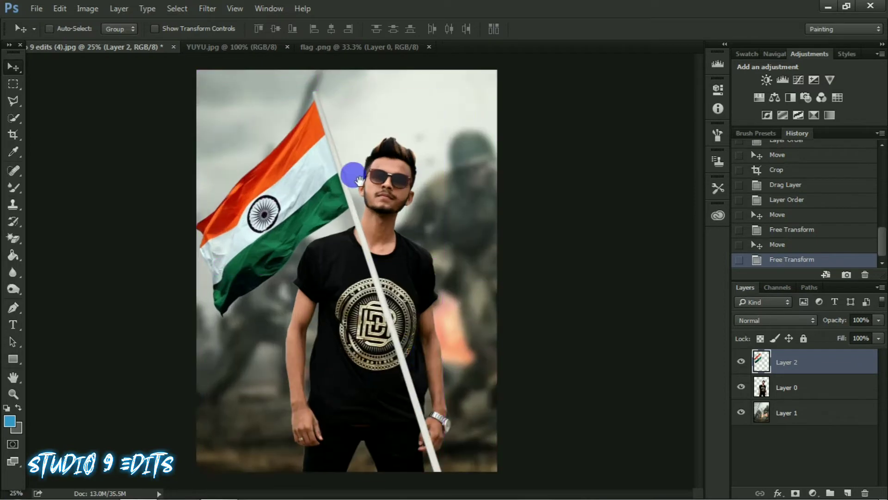
key(ctrl+plus)
drag(421, 380, 359, 182)
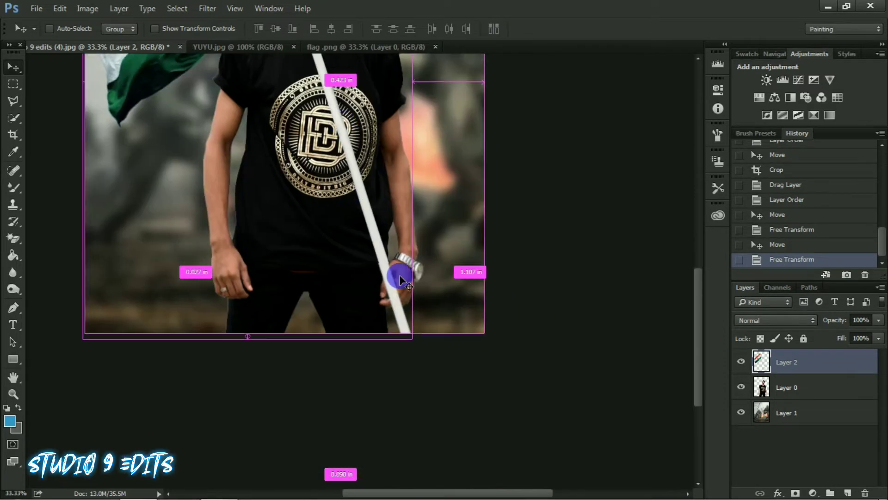
key(ctrl+plus)
key(ctrl+plus)
key(ctrl+plus)
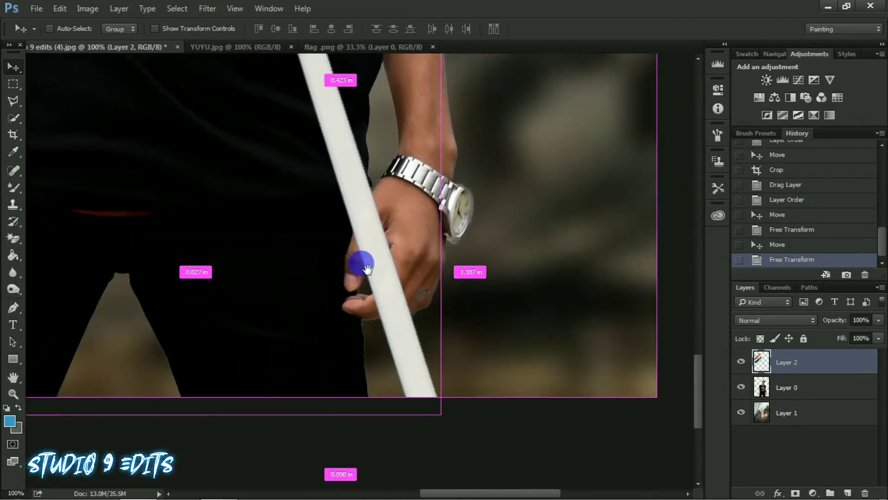
key(ctrl+plus)
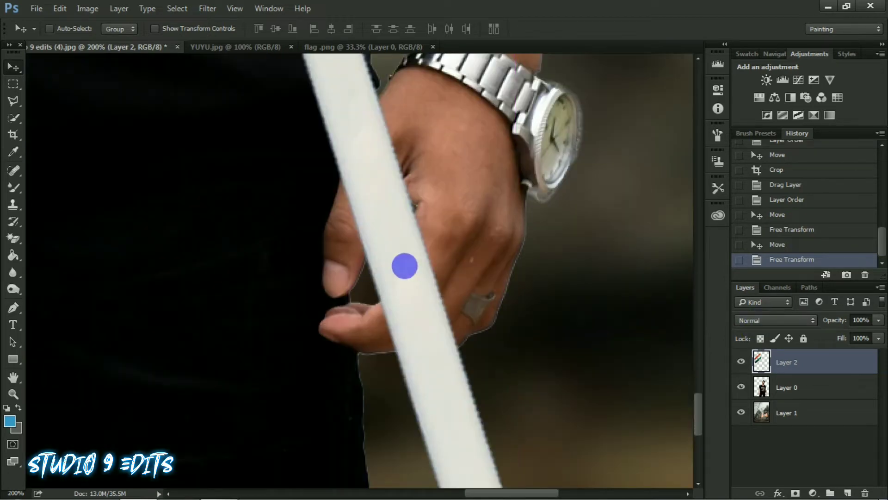
drag(405, 266, 395, 267)
drag(860, 345, 831, 341)
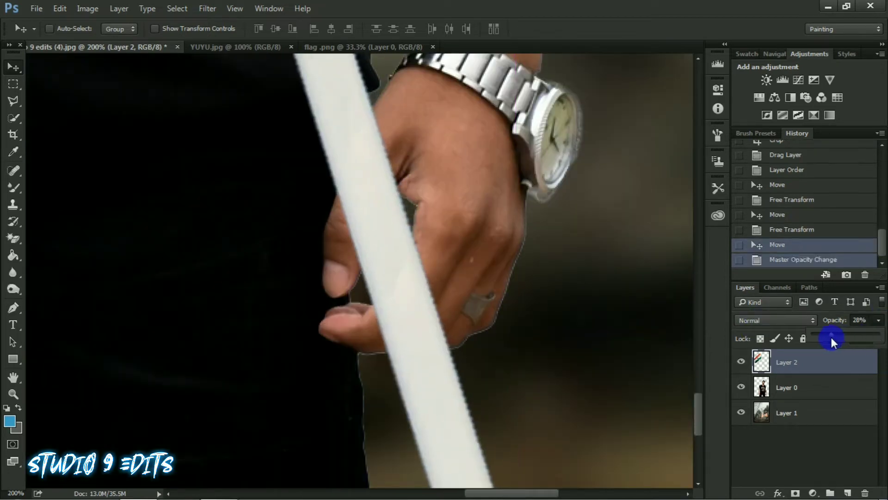
Step: Erase the part of the flagpole covering the man's lower fingers with a hard round 30 px Eraser
click(18, 239)
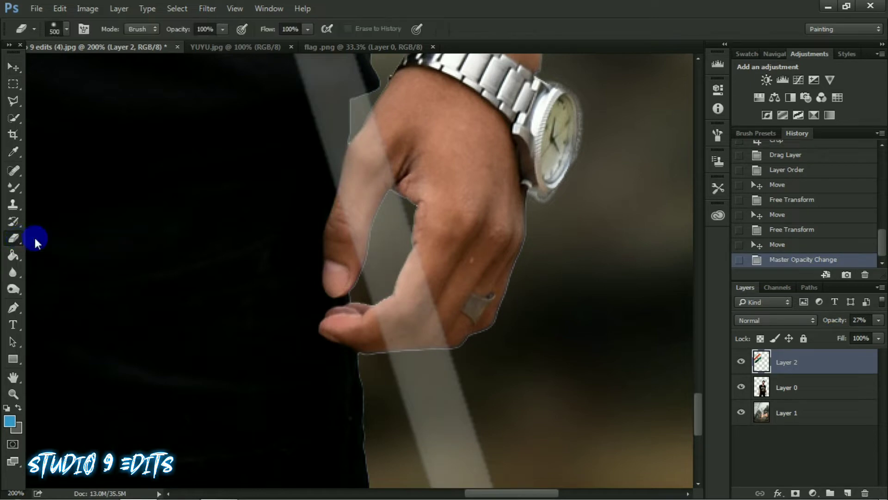
key(bracketleft)
key(bracketleft)
key(bracketleft)
key(bracketleft)
key(bracketleft)
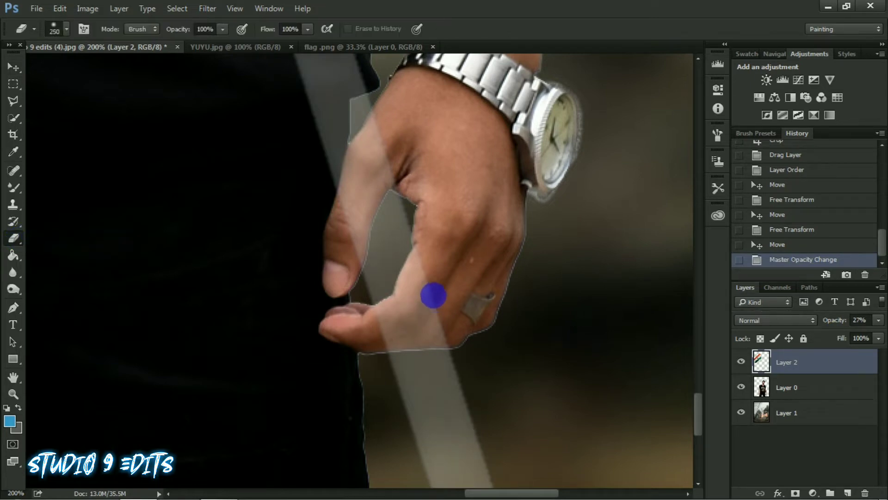
right_click(451, 321)
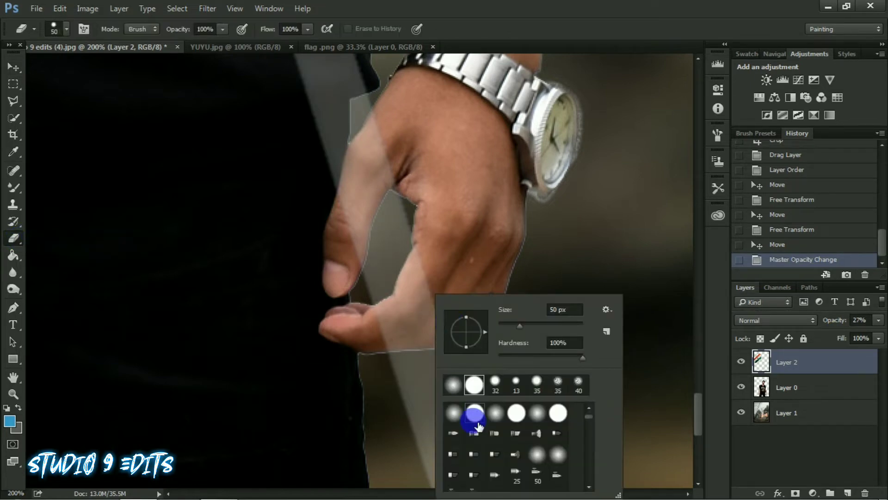
double_click(477, 422)
drag(438, 302, 417, 335)
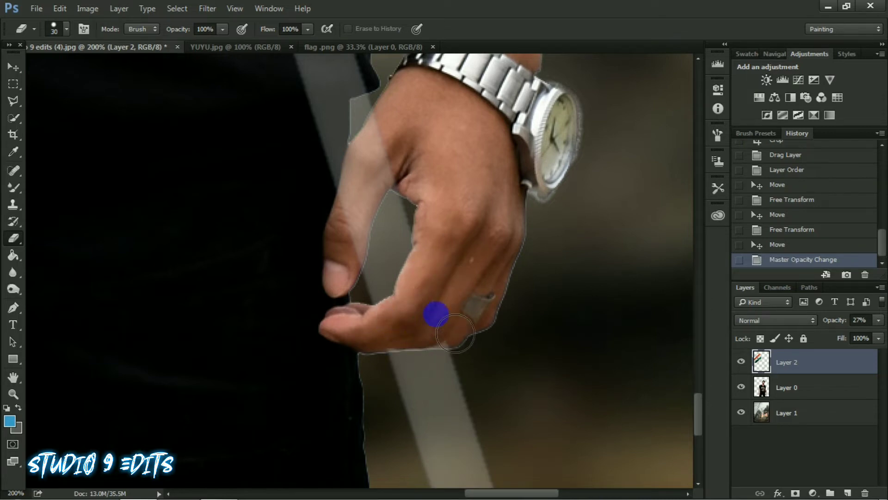
mouse_move(457, 334)
mouse_down()
mouse_move(462, 348)
mouse_move(411, 353)
mouse_move(429, 331)
mouse_up()
click(447, 283)
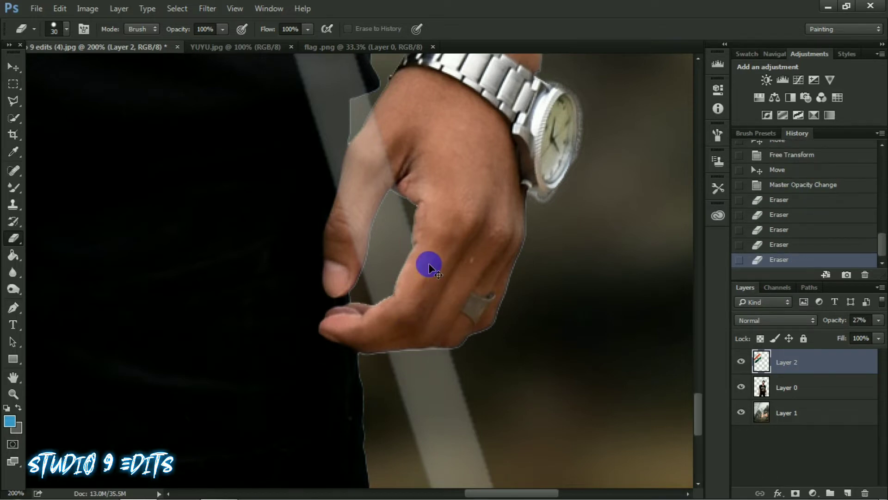
Step: Restore the flag layer's opacity to 100%
key(ctrl+0)
click(878, 321)
drag(878, 335, 881, 335)
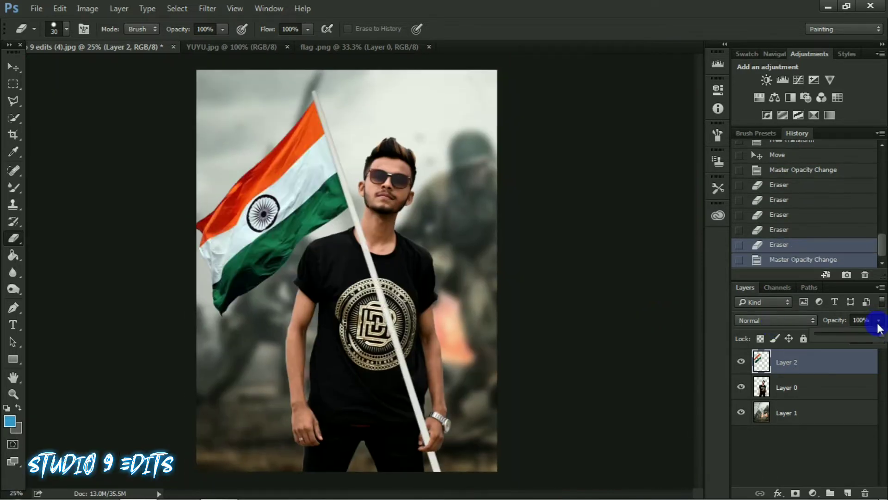
key(ctrl+minus)
click(11, 63)
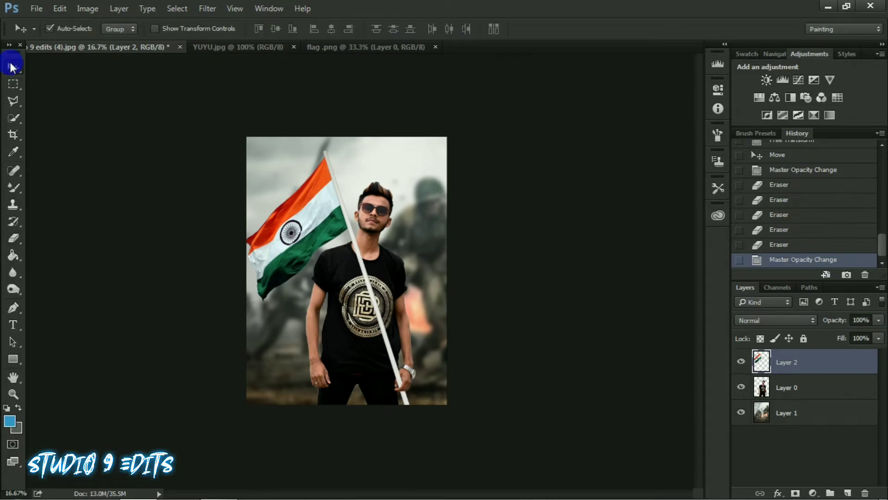
key(ctrl+plus)
Step: Open dirt_charges_png_by_ashrafcrew-d61p4wm-1.png and bring the dust image into the portrait document as a new layer
click(36, 8)
click(76, 35)
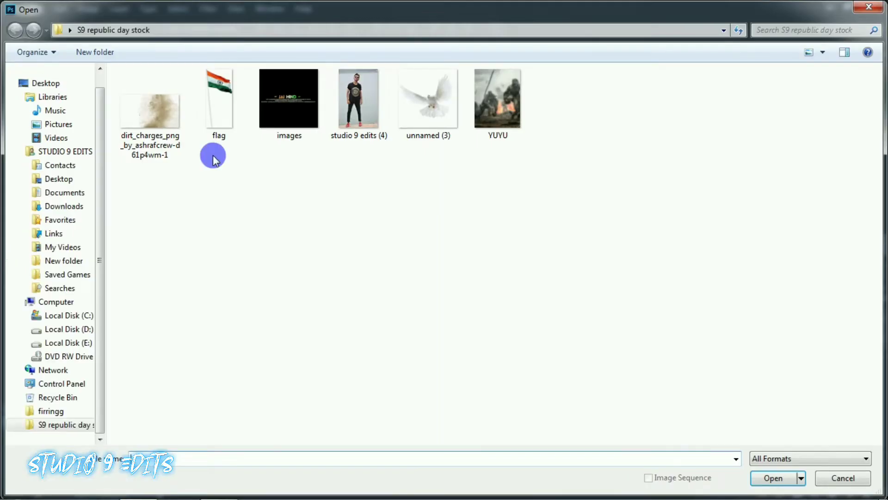
double_click(183, 141)
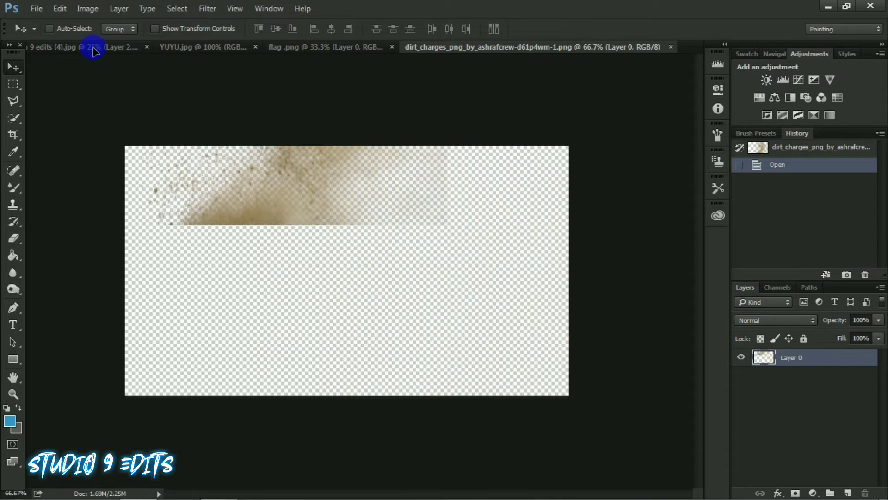
drag(92, 50, 317, 324)
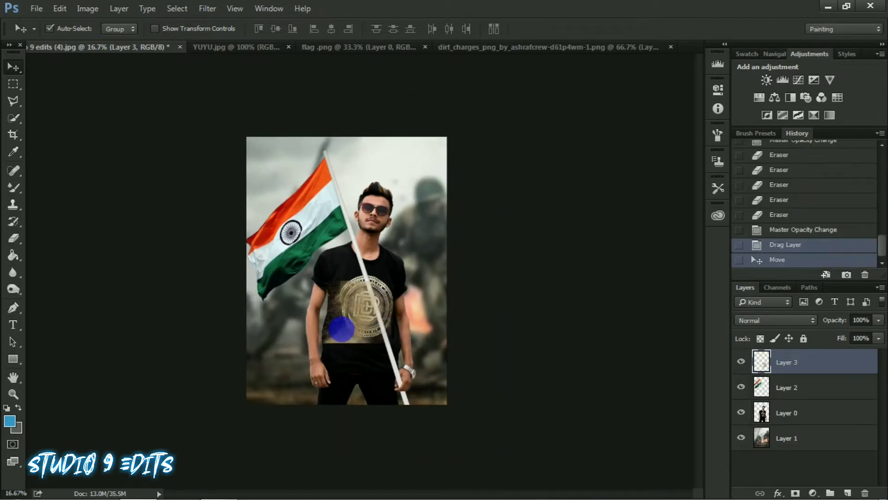
Step: Rotate the dust layer about 90° and enlarge it to about 356%, placing it over the lower part of the canvas
key(ctrl+t)
drag(465, 391, 331, 428)
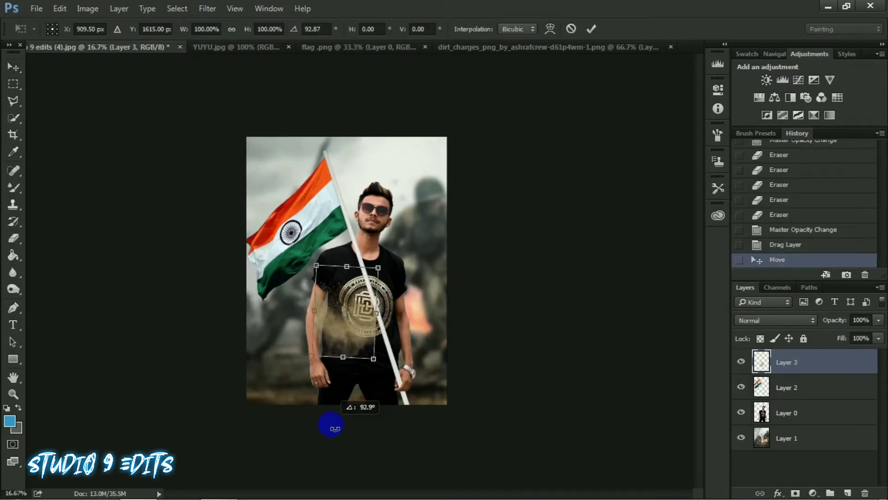
drag(394, 394, 497, 456)
drag(391, 321, 394, 383)
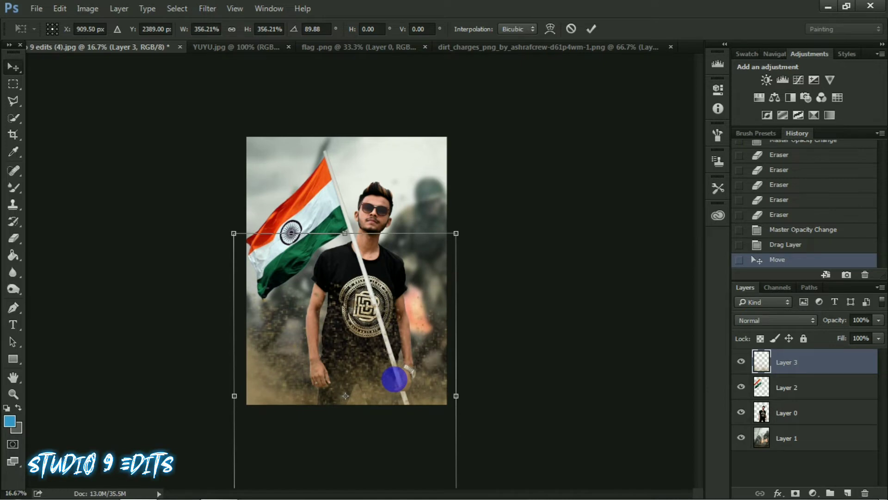
key(Return)
Step: Crop the document at its canvas edges to trim the overhanging layer content
key(ctrl+plus)
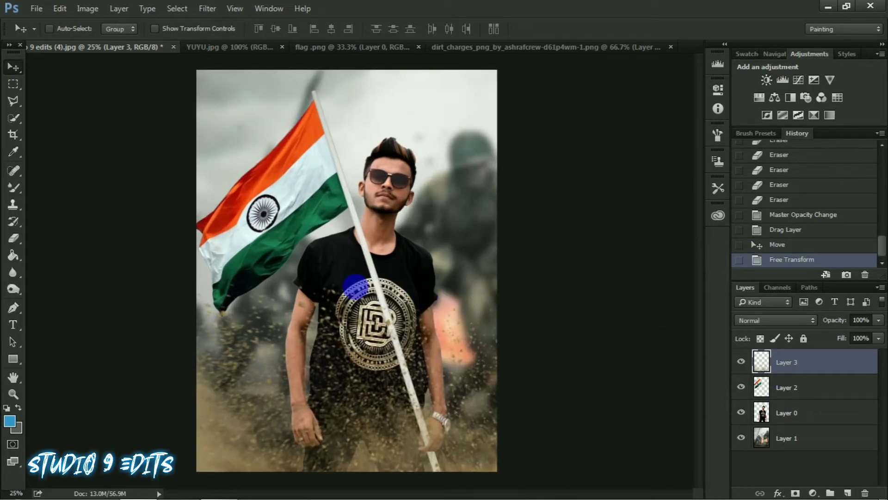
click(15, 135)
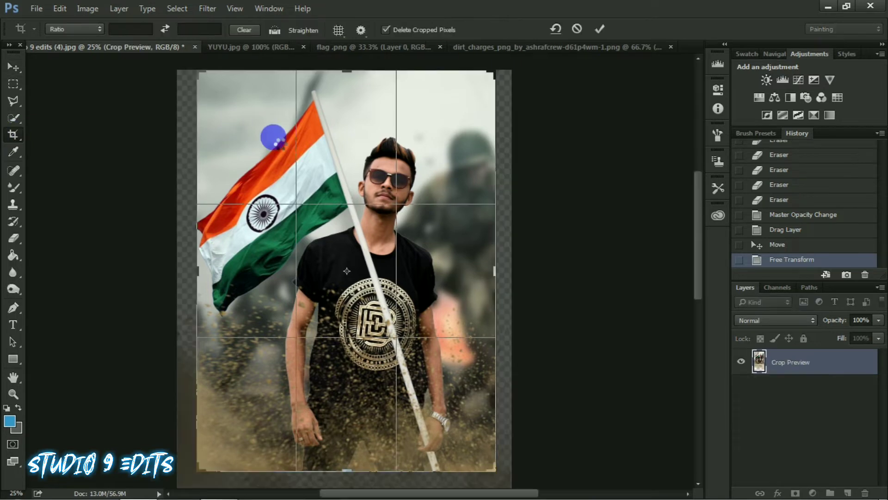
double_click(297, 135)
Step: Open images.png and bring its JAI HIND text image into the portrait document as a new layer
click(36, 8)
click(49, 32)
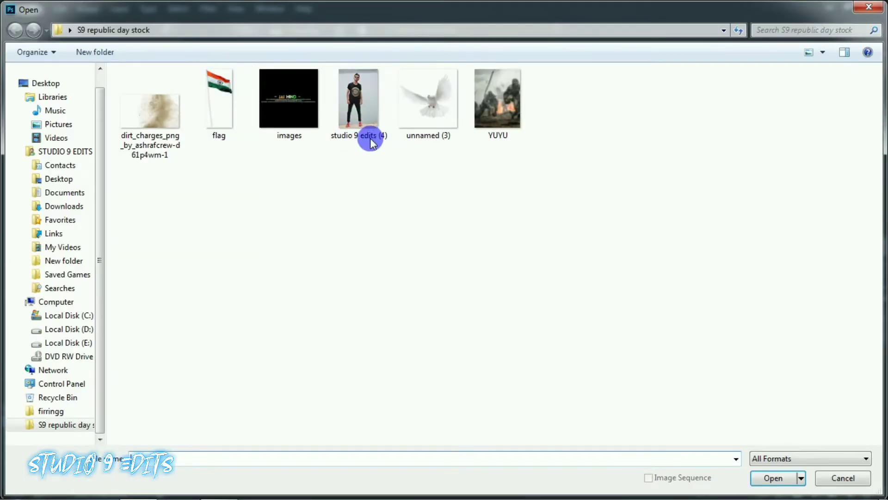
double_click(307, 121)
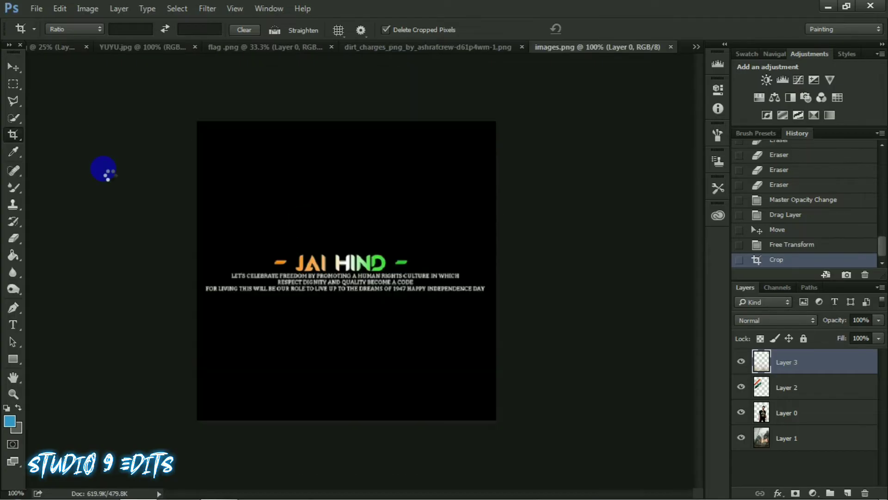
click(13, 67)
drag(301, 227, 463, 439)
Step: Enlarge the JAI HIND layer to about 383% and position it over the lower part of the canvas
key(ctrl+t)
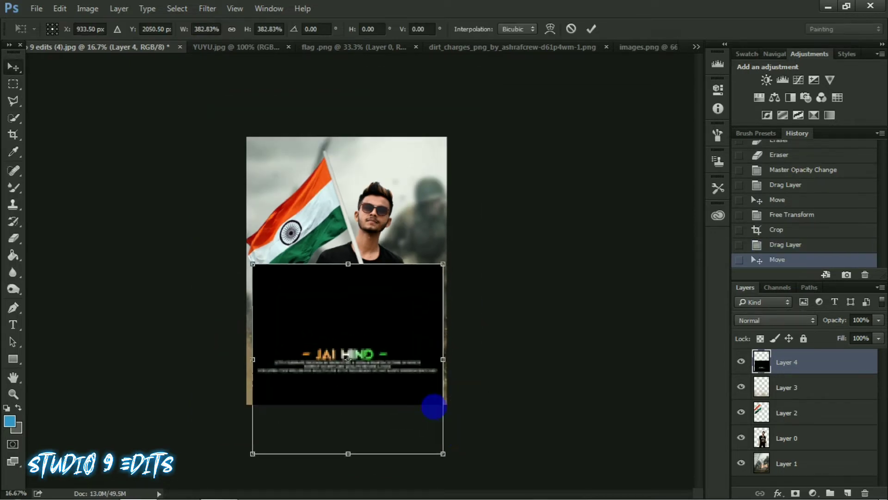
key(Return)
drag(369, 318, 372, 324)
Step: Set the JAI HIND layer's blending mode to Screen and move the text slightly lower
click(782, 320)
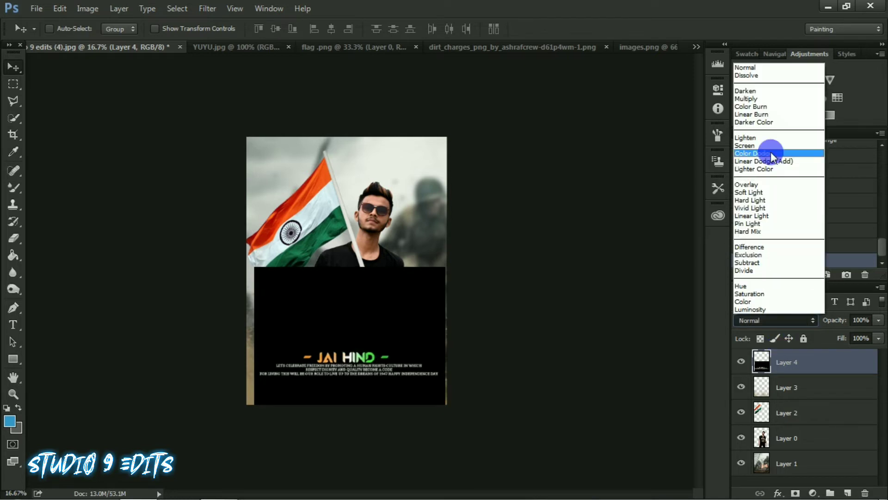
click(762, 144)
drag(361, 329, 358, 339)
key(ctrl+plus)
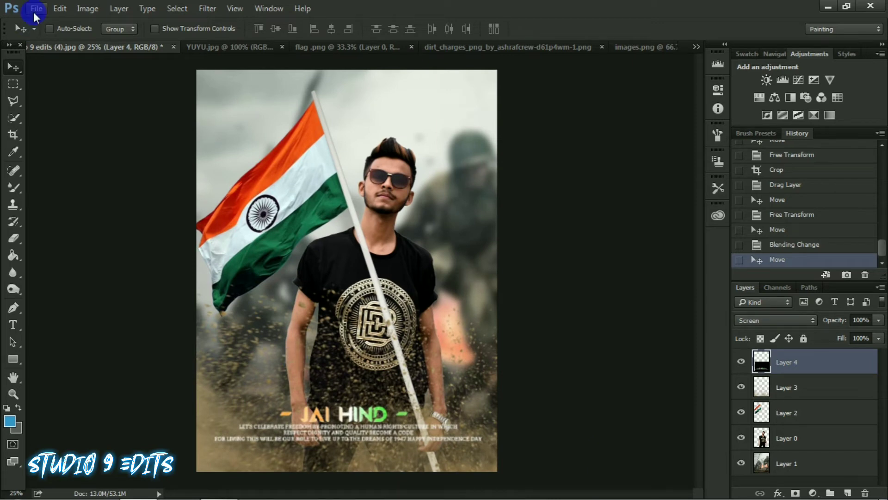
drag(396, 236, 451, 325)
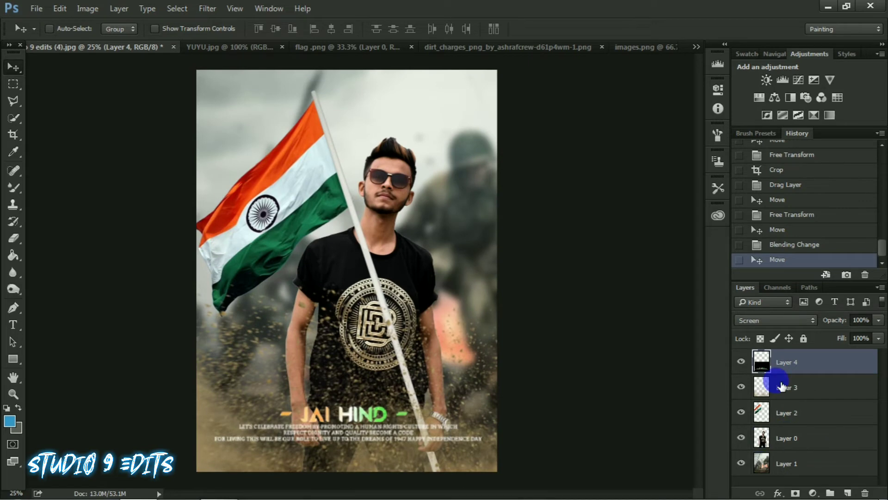
Step: Move the dust layer slightly down and crop the document at its canvas edges again
click(782, 387)
drag(421, 273, 420, 303)
click(13, 133)
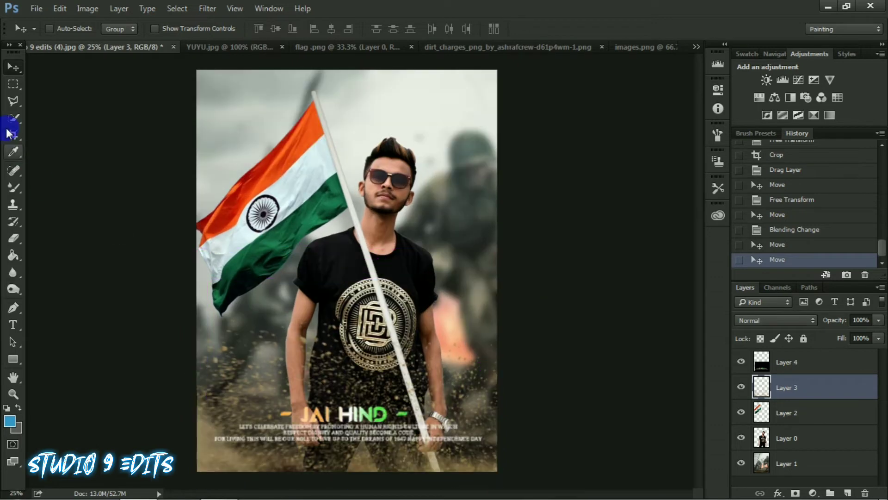
key(Return)
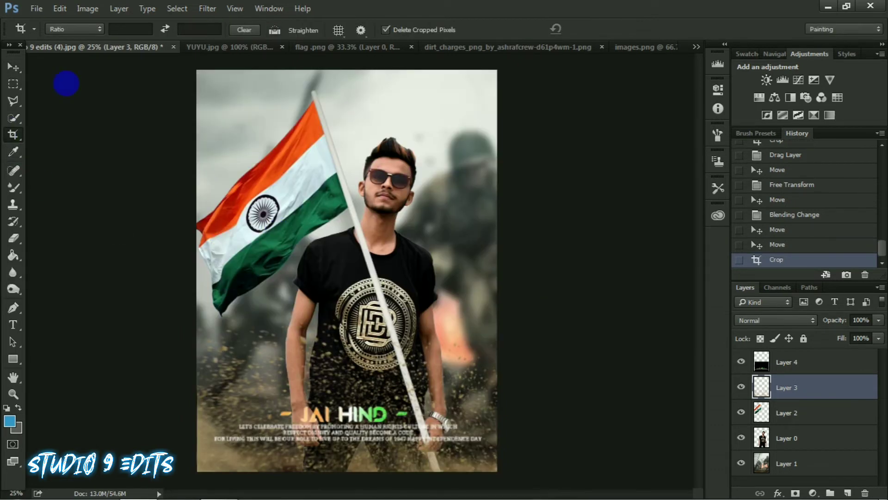
Step: Open the Camera Raw filter on the background Layer 1 and set the post-crop vignetting amount to -53
key(v)
click(792, 461)
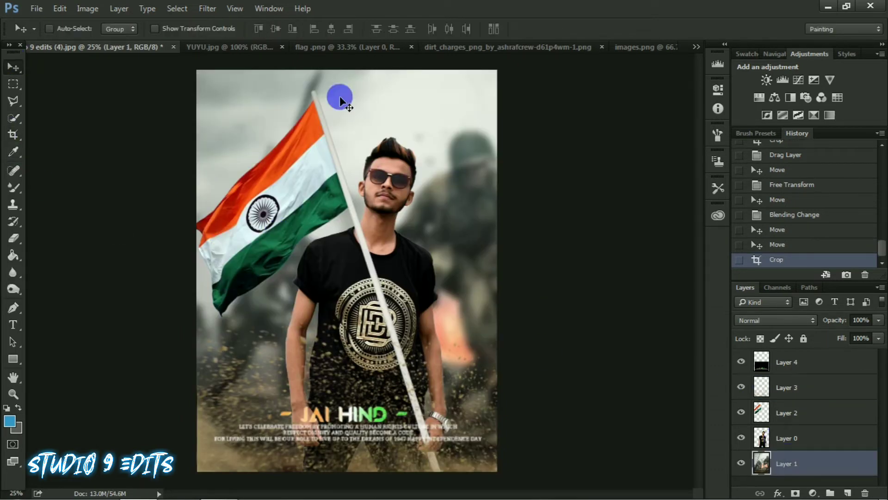
click(210, 8)
click(232, 83)
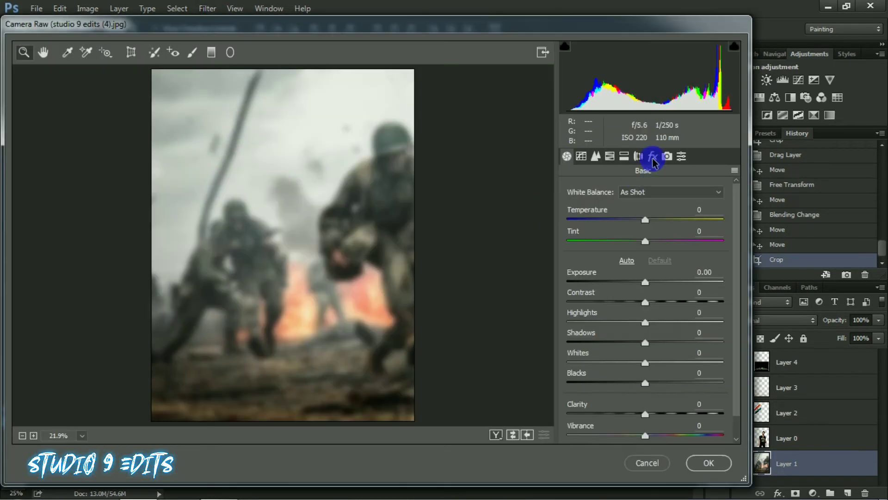
click(652, 156)
drag(620, 369, 604, 371)
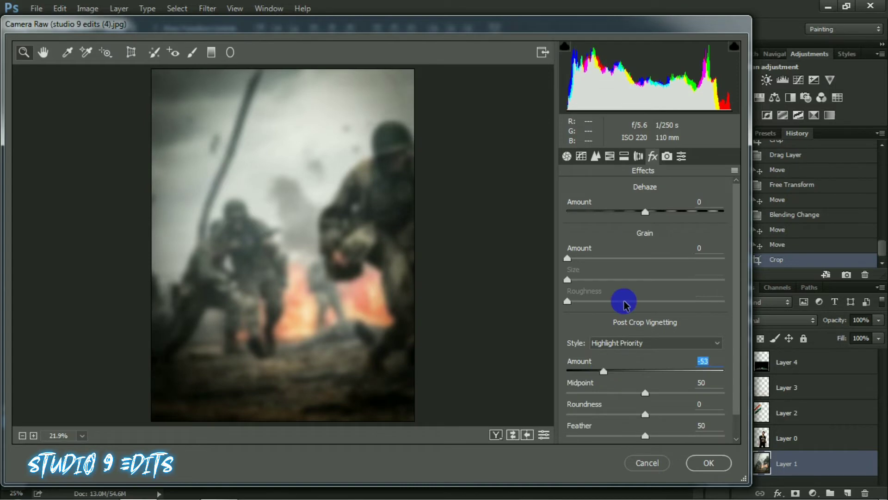
Step: Set the background's Clarity to +29, Shadows to -26 and Blacks to -11 in Camera Raw
click(567, 156)
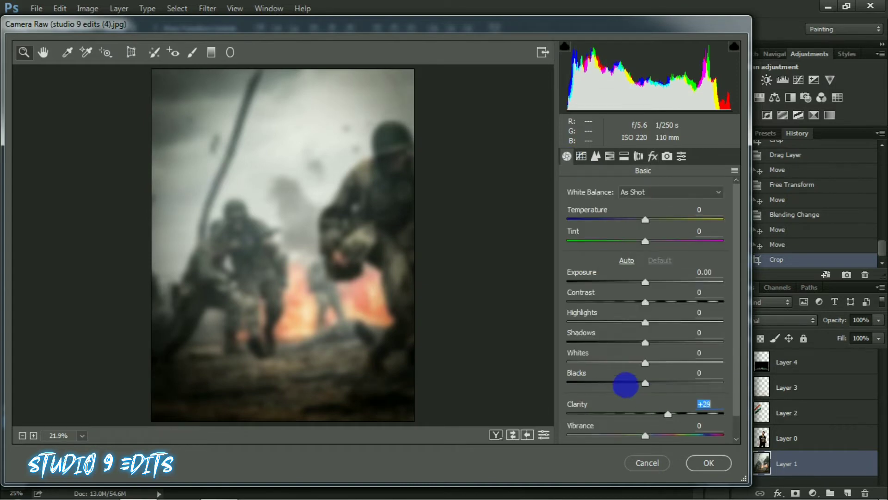
drag(626, 385, 622, 382)
drag(621, 342, 625, 343)
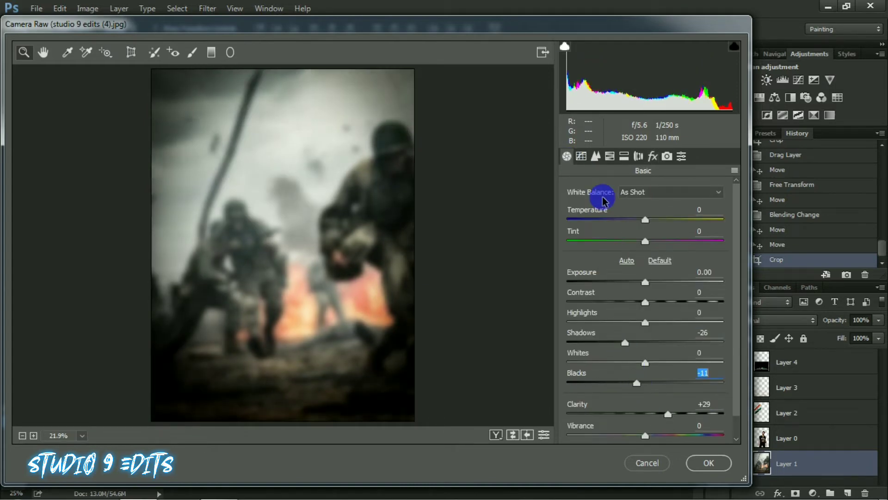
Step: Raise the background's Oranges saturation to about +52 and apply the Camera Raw filter
click(609, 157)
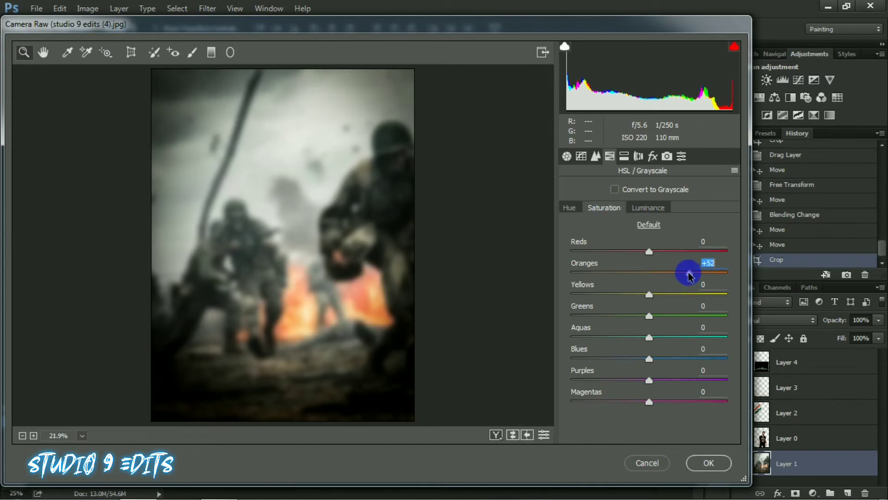
drag(690, 276, 688, 274)
click(708, 462)
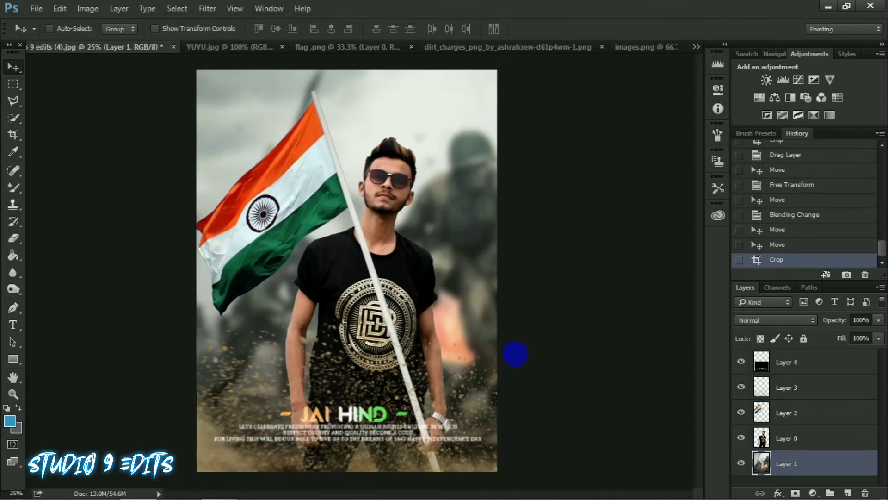
key(ctrl+minus)
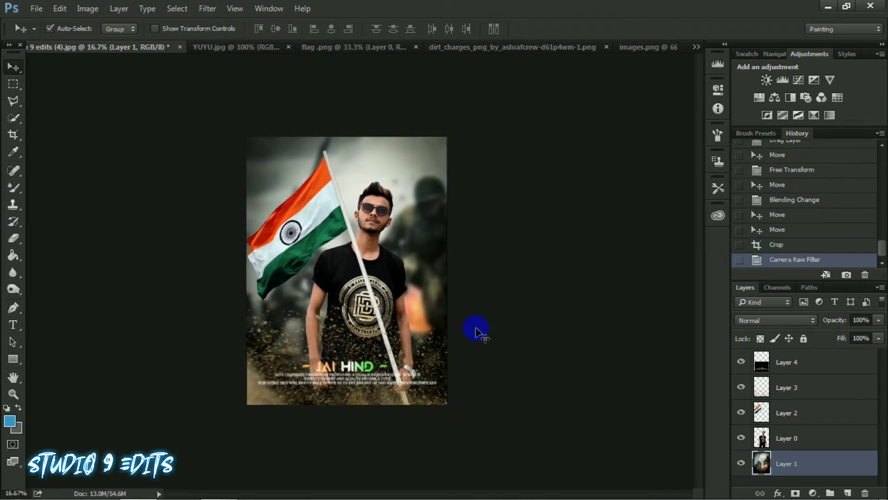
key(ctrl+plus)
key(ctrl+minus)
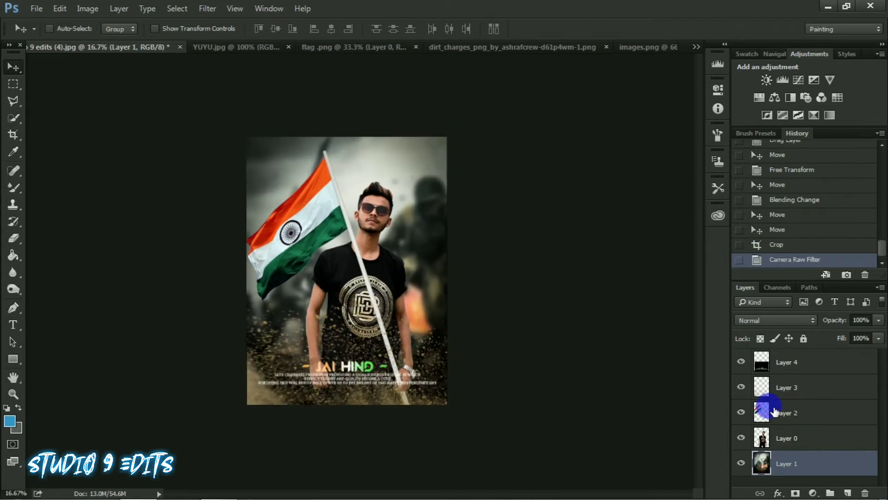
Step: Open the Camera Raw filter on the flag layer and set Clarity to +69, Blacks to -36 and Shadows to -30
click(786, 409)
click(207, 9)
click(229, 59)
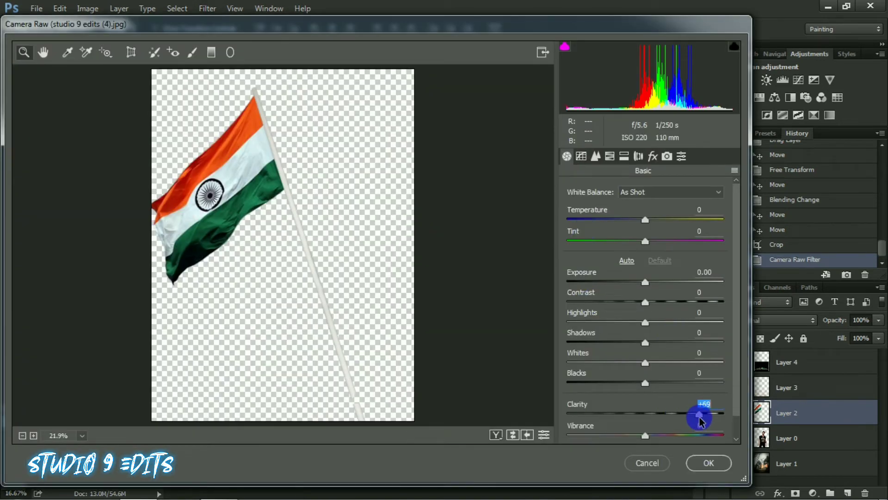
drag(645, 382, 617, 383)
click(621, 343)
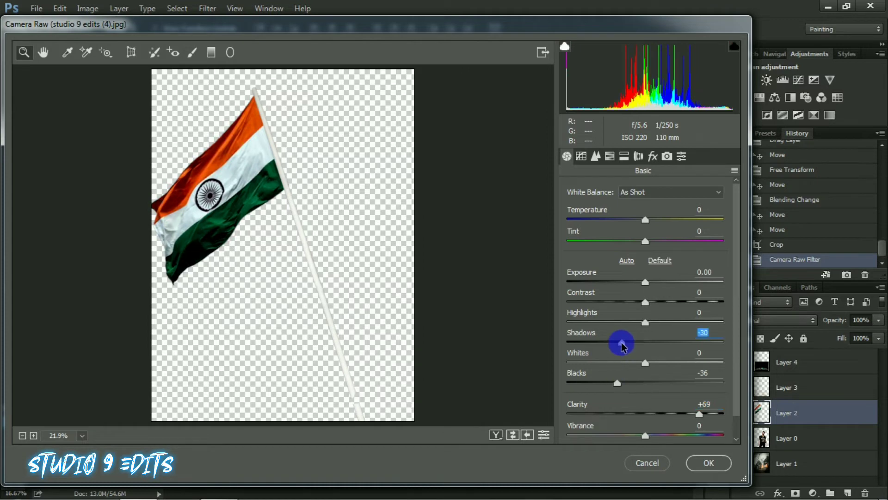
Step: Set the flag's Greens saturation to +83 and apply the Camera Raw filter
click(610, 156)
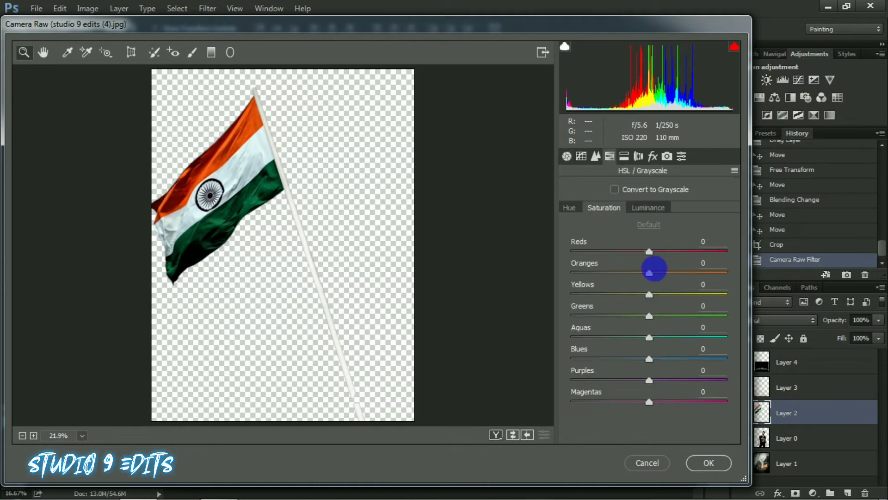
drag(680, 315, 695, 315)
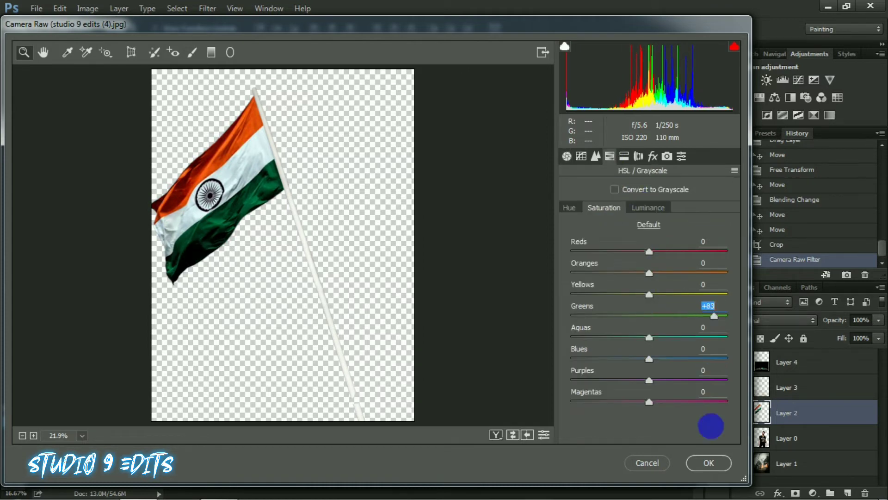
click(647, 463)
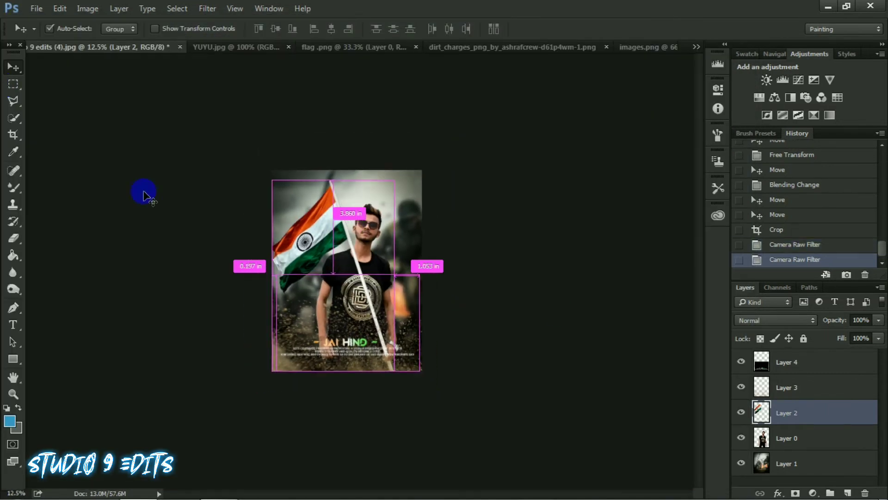
Step: Open the Camera Raw filter on the man's layer and set Shadows to -11 and Blacks to -3
click(785, 444)
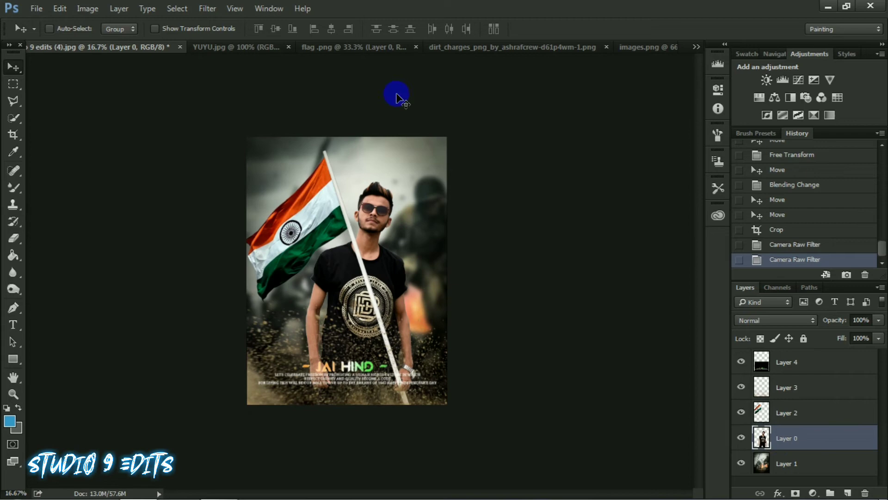
click(207, 8)
click(226, 84)
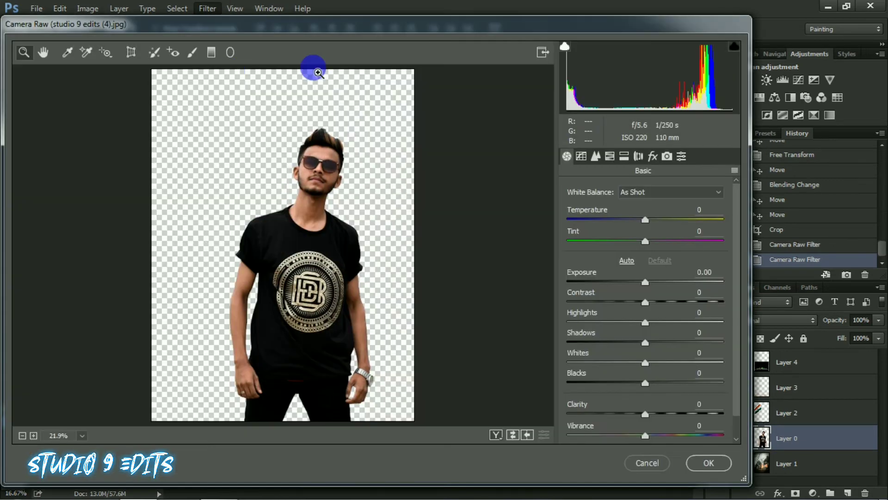
drag(645, 343, 619, 342)
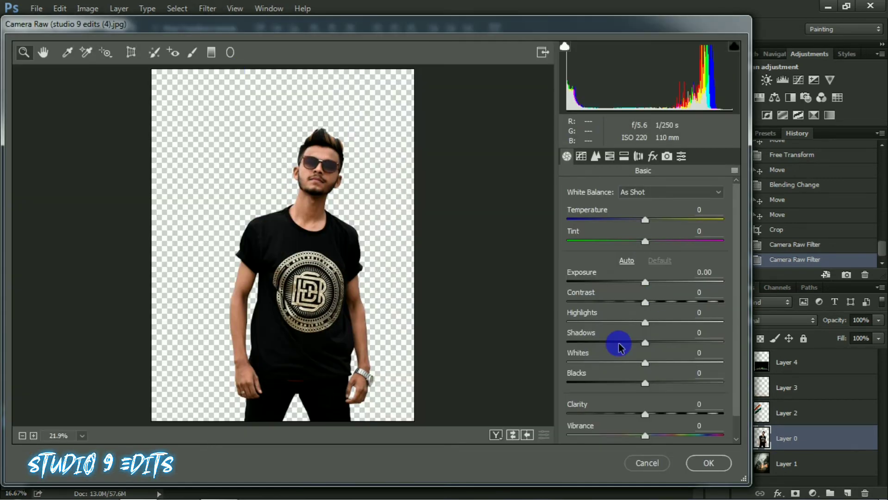
drag(645, 383, 628, 382)
drag(620, 342, 635, 375)
Step: Give the man's layer a post-crop vignetting amount of -14 and Clarity of about +15, and apply the filter
click(653, 157)
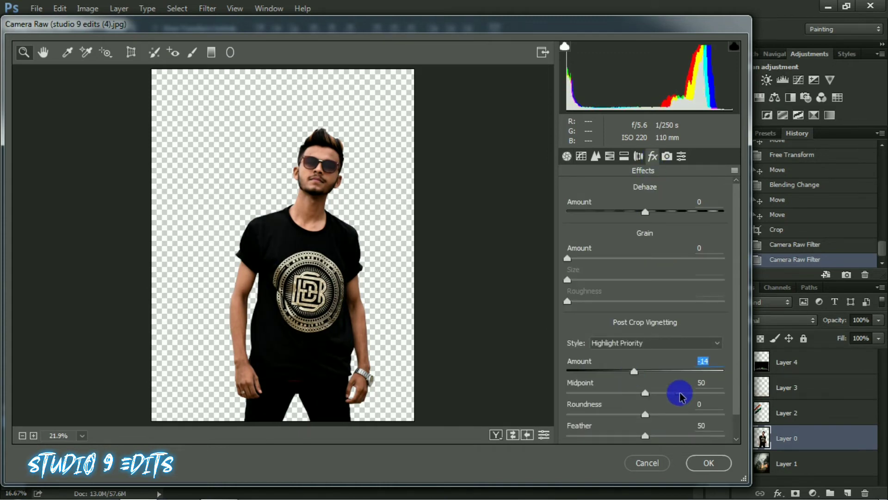
click(569, 159)
drag(661, 418, 654, 414)
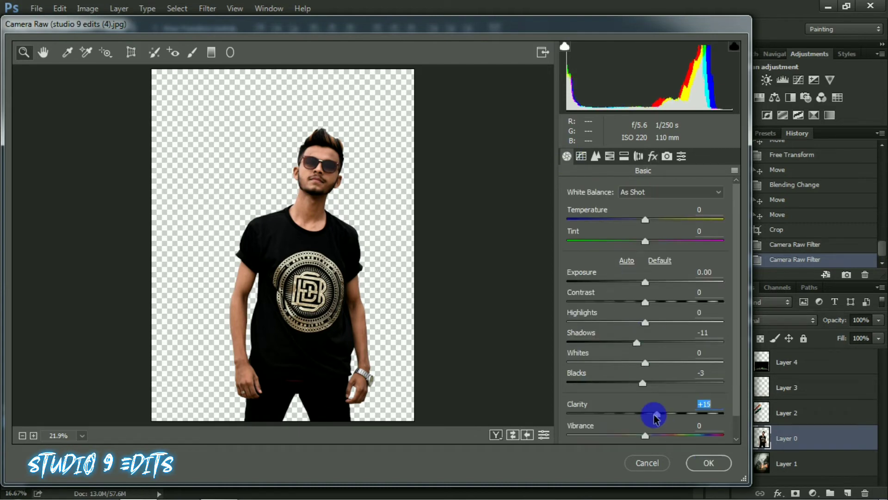
click(703, 463)
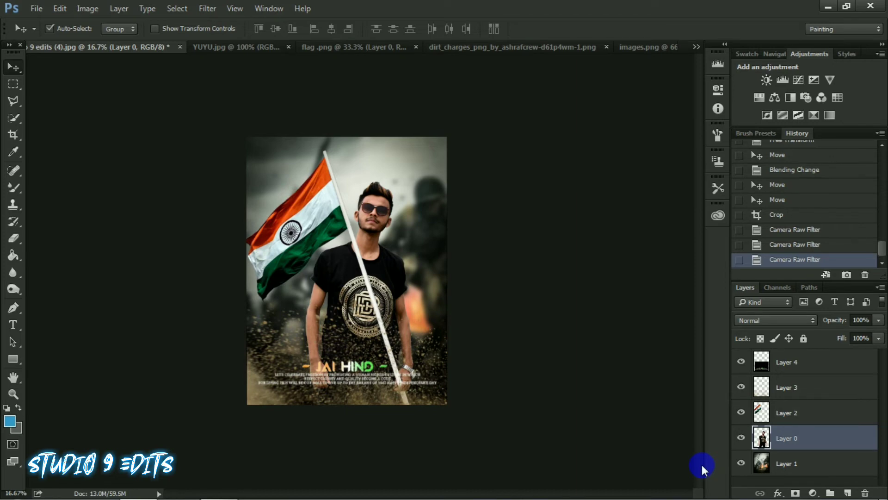
key(ctrl+plus)
key(ctrl+minus)
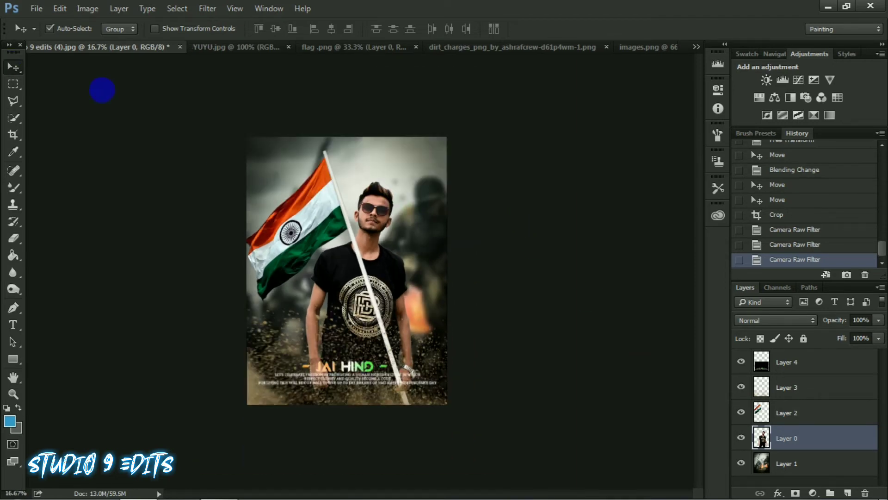
key(ctrl+plus)
key(ctrl+minus)
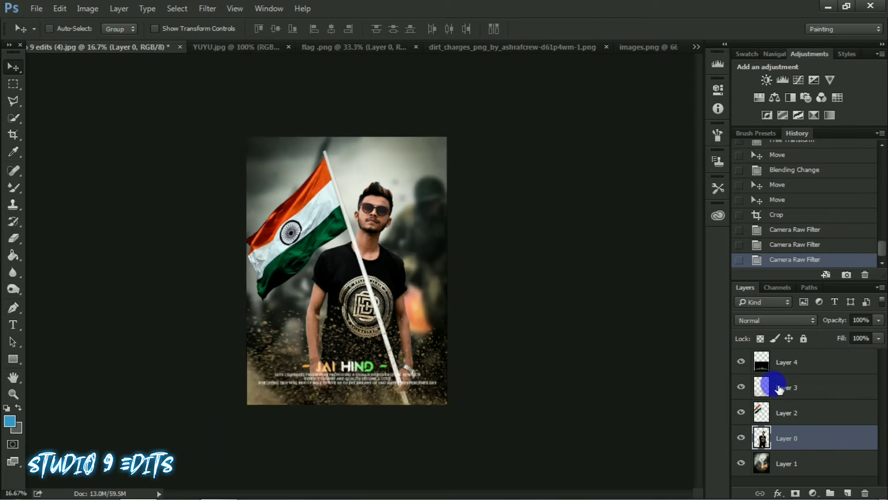
Step: Apply the Camera Raw filter to the dust layer with Clarity at about +53
click(786, 387)
click(207, 8)
click(228, 84)
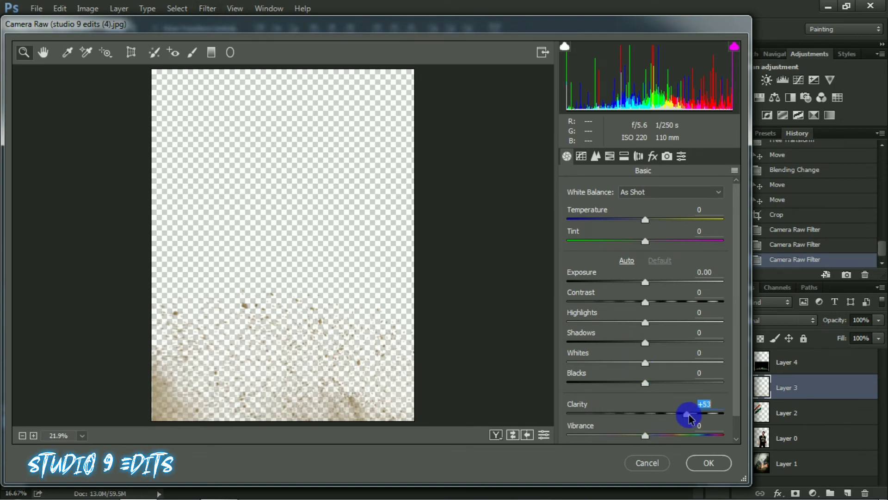
click(701, 459)
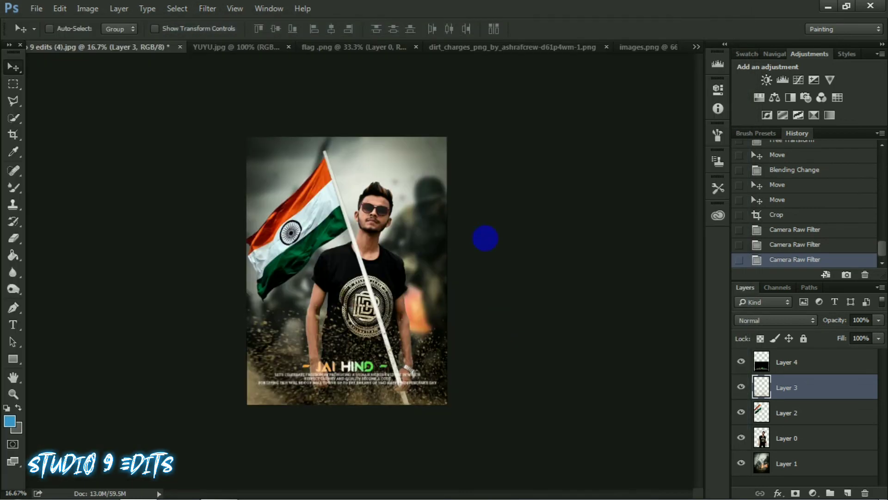
key(ctrl+f)
key(ctrl+plus)
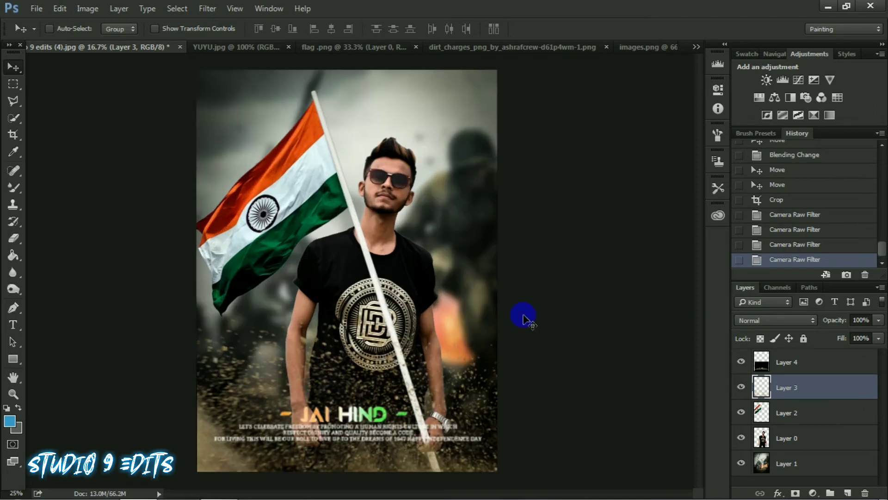
Step: Apply the Camera Raw filter to the JAI HIND text layer with Clarity at +58 and increased Vibrance
click(786, 362)
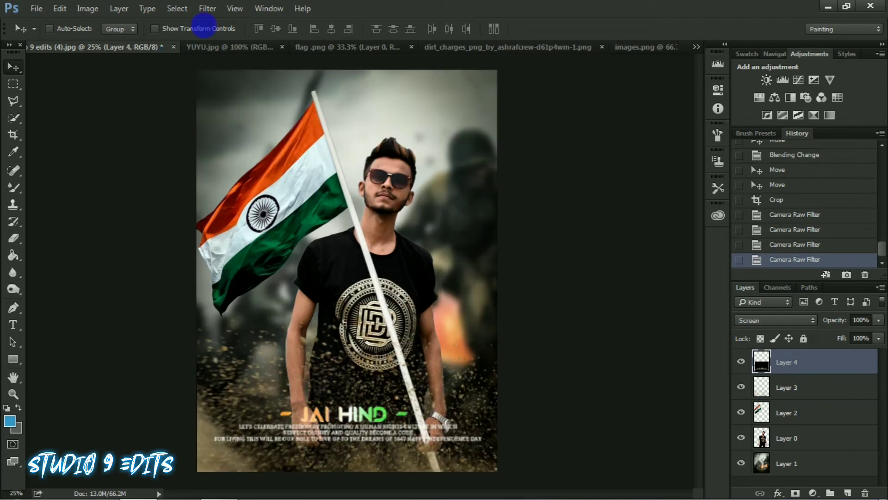
click(207, 8)
click(218, 84)
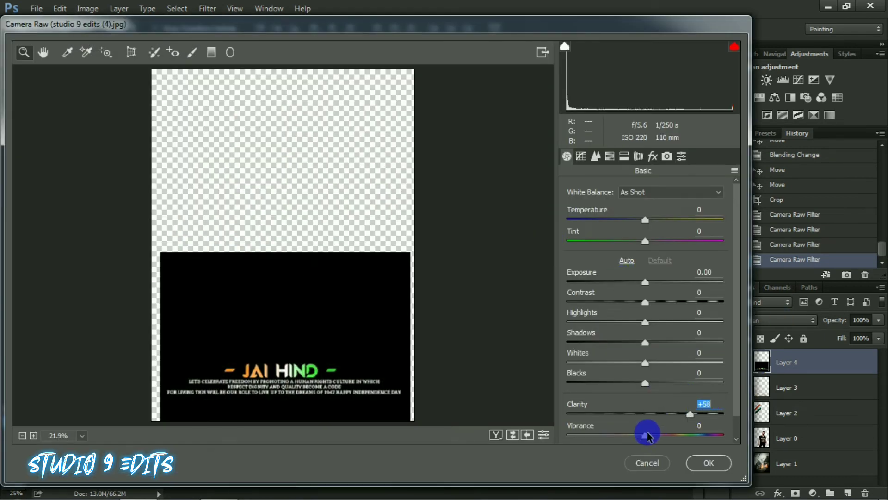
drag(648, 435, 692, 446)
click(703, 460)
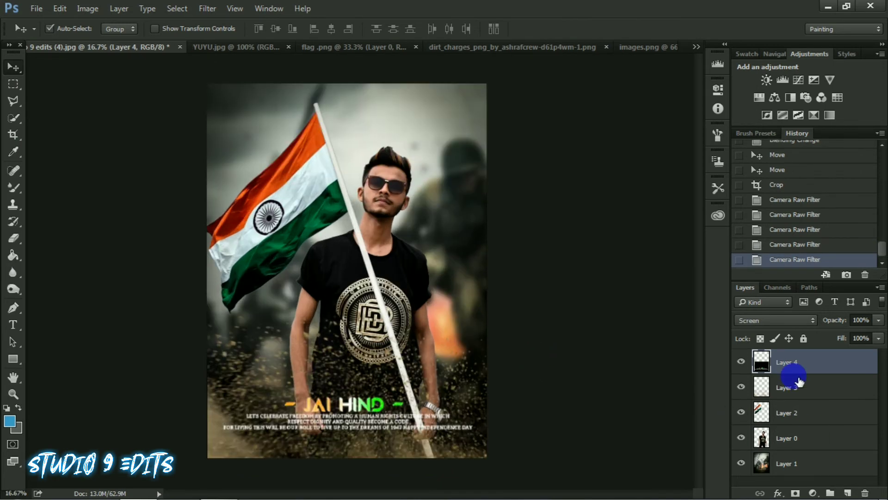
Step: Merge all visible layers into one layer
right_click(788, 367)
click(698, 472)
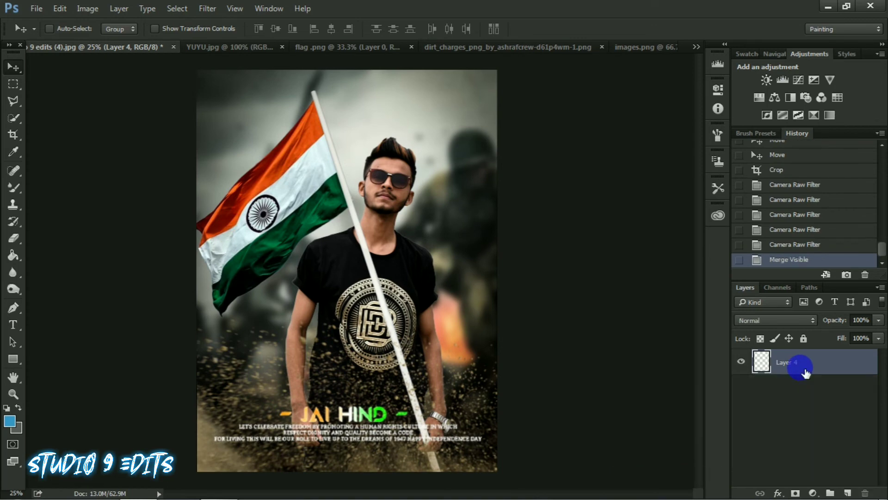
key(ctrl+plus)
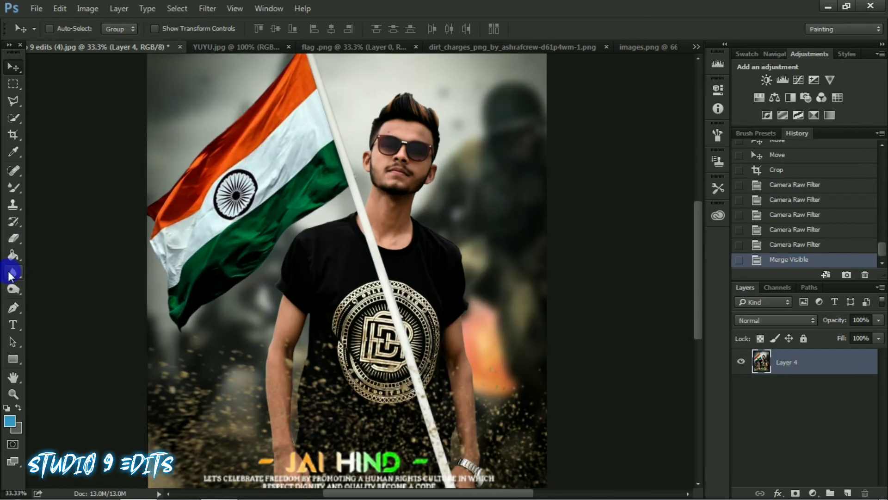
Step: Smooth the skin on the man's forehead with the Smudge tool at 33% strength, enlarging the brush to about 60
click(10, 272)
click(52, 294)
key(ctrl+plus)
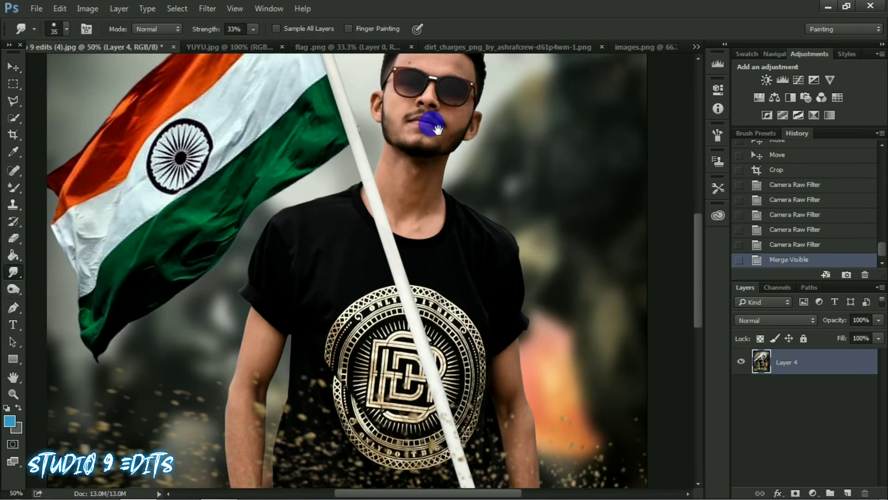
drag(431, 124, 338, 373)
key(ctrl+plus)
key(ctrl+plus)
key(ctrl+plus)
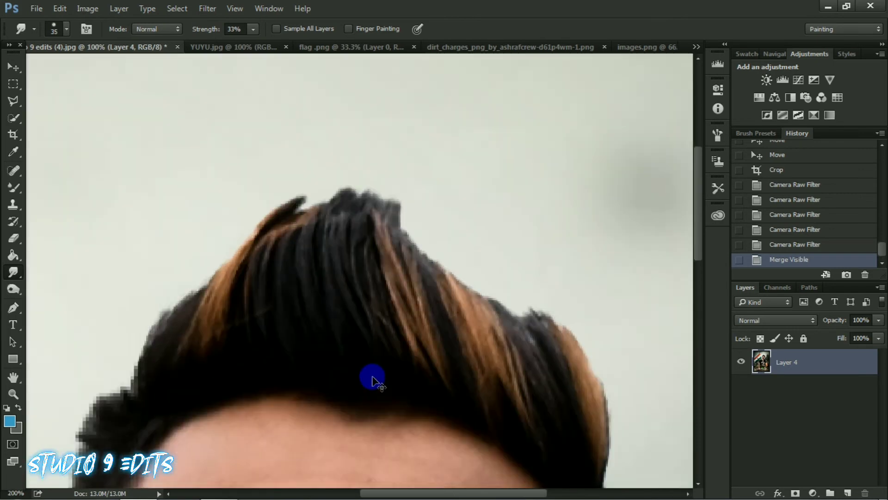
mouse_move(371, 250)
mouse_down()
mouse_move(355, 125)
mouse_move(343, 191)
mouse_up()
key(bracketright)
key(bracketright)
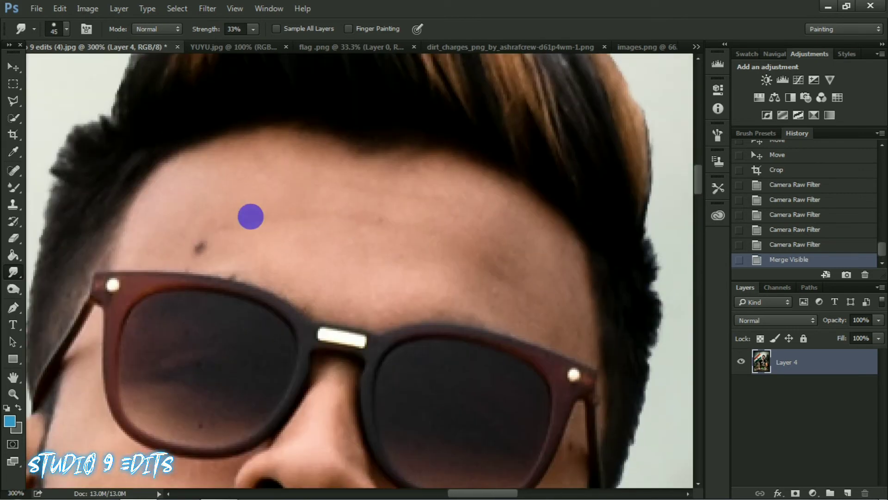
mouse_move(180, 243)
mouse_down()
mouse_move(207, 228)
mouse_move(172, 230)
mouse_up()
key(bracketright)
key(bracketright)
mouse_move(236, 264)
mouse_down()
mouse_move(313, 236)
mouse_move(363, 269)
mouse_move(487, 269)
mouse_move(446, 198)
mouse_move(394, 295)
mouse_up()
Step: Smudge the skin of the man's cheeks and nose smooth with a slightly smaller brush
drag(326, 337, 464, 190)
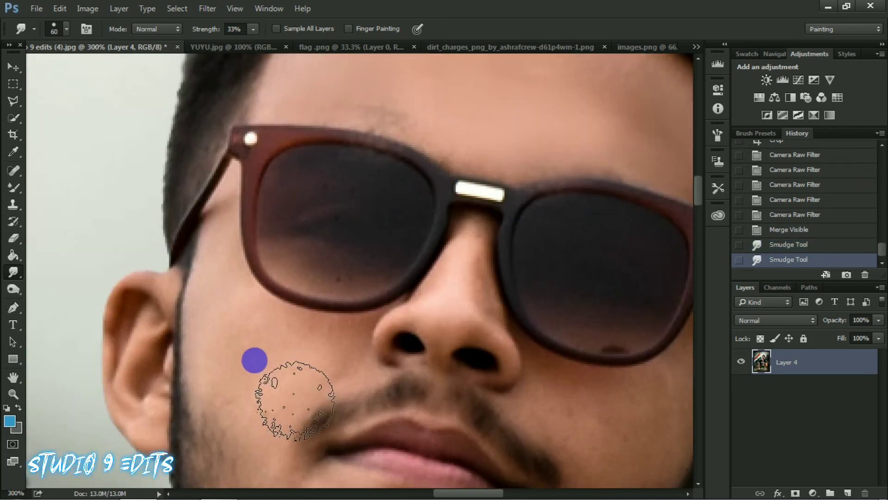
key(bracketleft)
key(bracketleft)
mouse_move(290, 369)
mouse_down()
mouse_move(284, 464)
mouse_move(257, 330)
mouse_up()
drag(339, 421, 141, 450)
drag(512, 267, 462, 341)
mouse_move(457, 340)
mouse_down()
mouse_move(368, 333)
mouse_move(469, 306)
mouse_move(458, 337)
mouse_up()
drag(458, 337, 505, 247)
drag(391, 464, 256, 360)
Step: Smudge the skin of the man's chin and neck smooth down to the shirt collar with a brush size of 80
key(ctrl+minus)
key(bracketright)
key(bracketright)
key(bracketright)
mouse_move(171, 425)
mouse_down()
mouse_move(274, 186)
mouse_move(419, 297)
mouse_move(335, 460)
mouse_move(365, 428)
mouse_move(279, 331)
mouse_up()
key(bracketright)
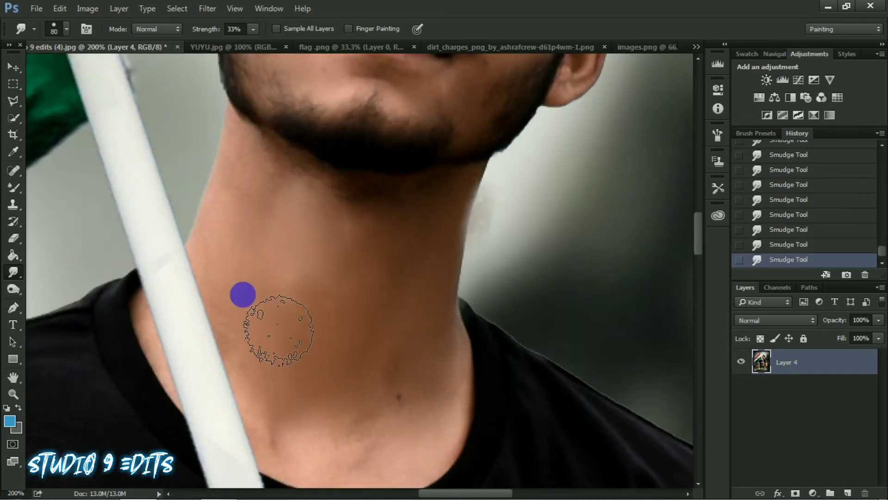
key(ctrl+minus)
mouse_move(325, 271)
mouse_down()
mouse_move(391, 254)
mouse_move(339, 253)
mouse_move(355, 375)
mouse_up()
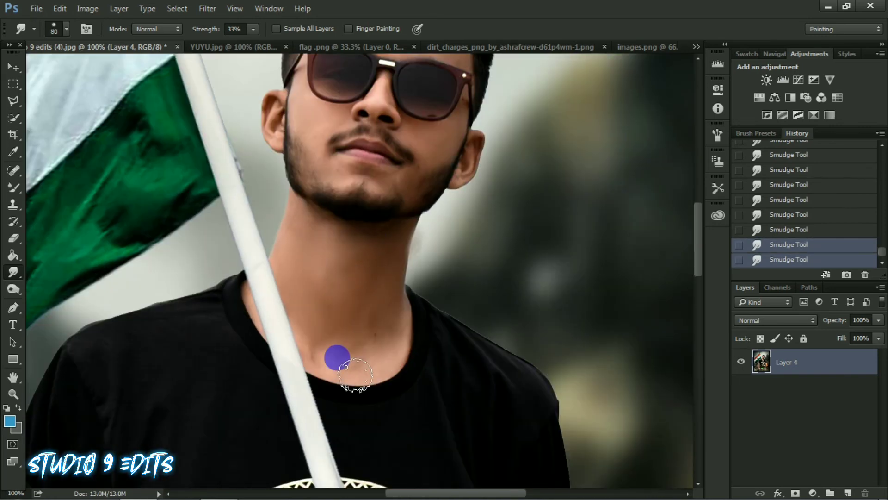
Step: Start a Camera Raw adjustment on the merged layer with Shadows at +14 and Blacks at +15
key(ctrl+minus)
key(ctrl+minus)
key(ctrl+minus)
key(ctrl+minus)
key(ctrl+minus)
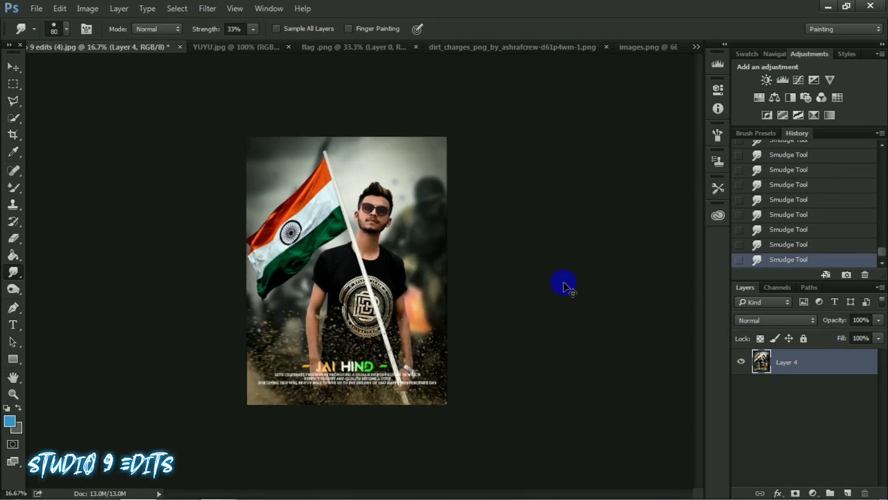
key(ctrl+plus)
click(207, 8)
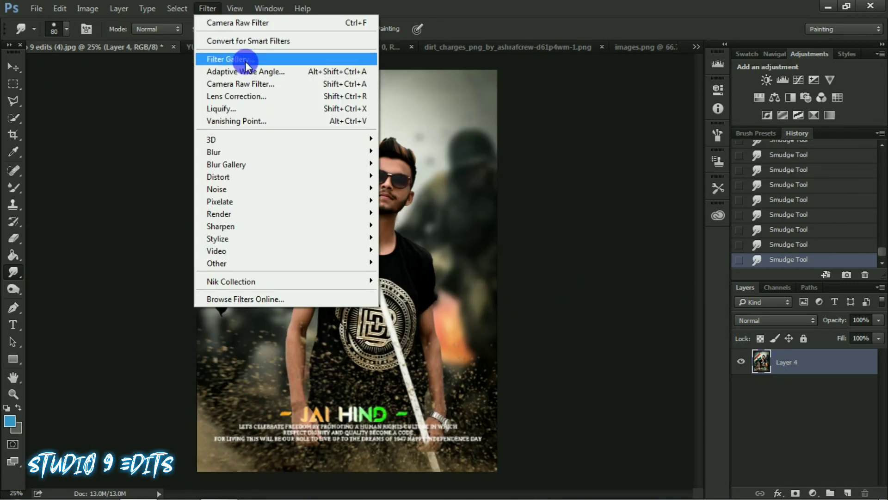
click(256, 82)
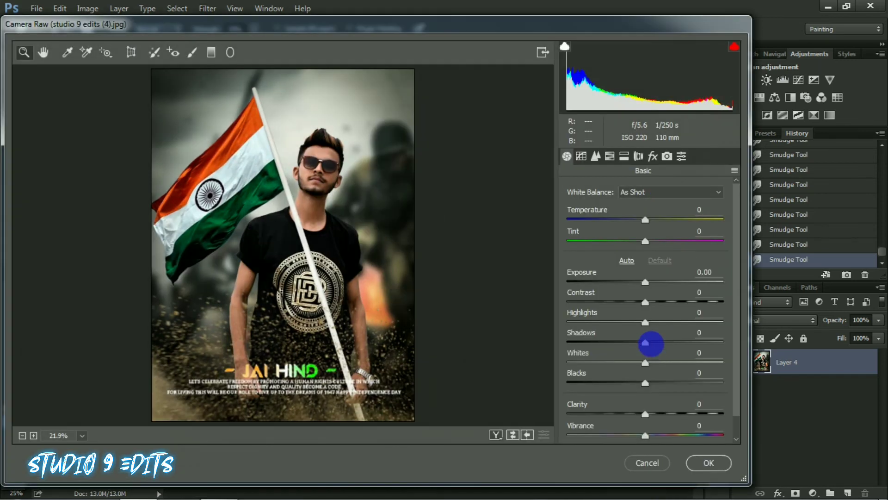
drag(650, 343, 662, 343)
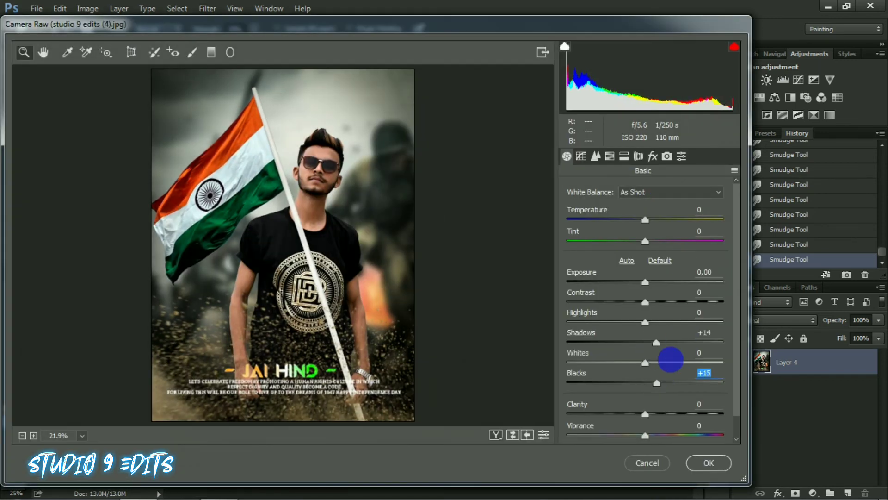
Step: Raise the Oranges luminance to +30 and add a dark post-crop vignette with a negative amount
click(610, 156)
click(648, 207)
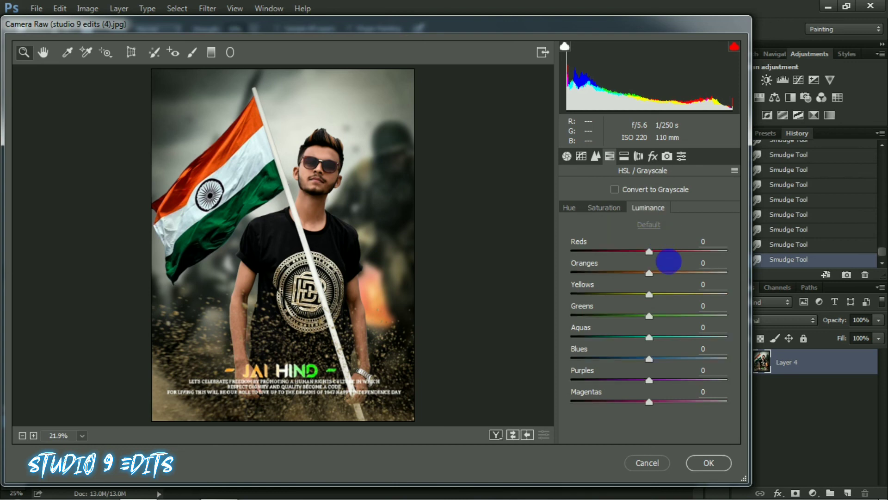
click(652, 155)
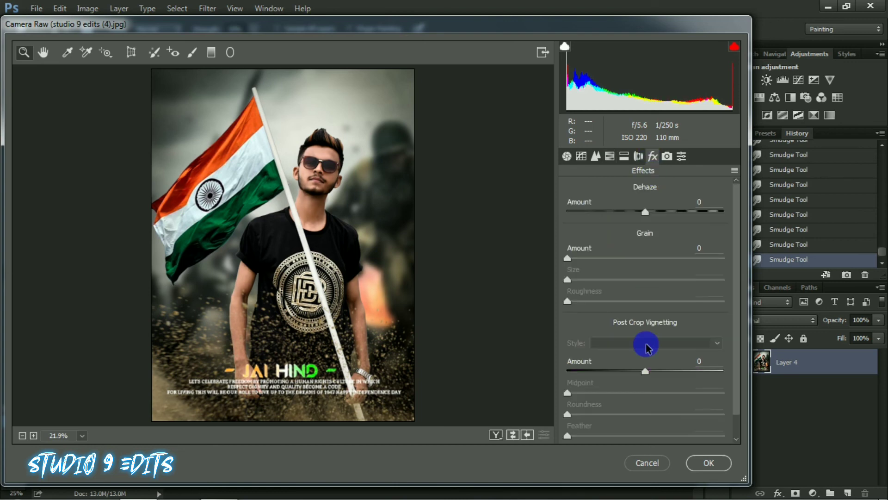
drag(627, 373, 621, 370)
Step: Reduce the Yellows saturation to -33 and apply the Camera Raw adjustments
click(609, 156)
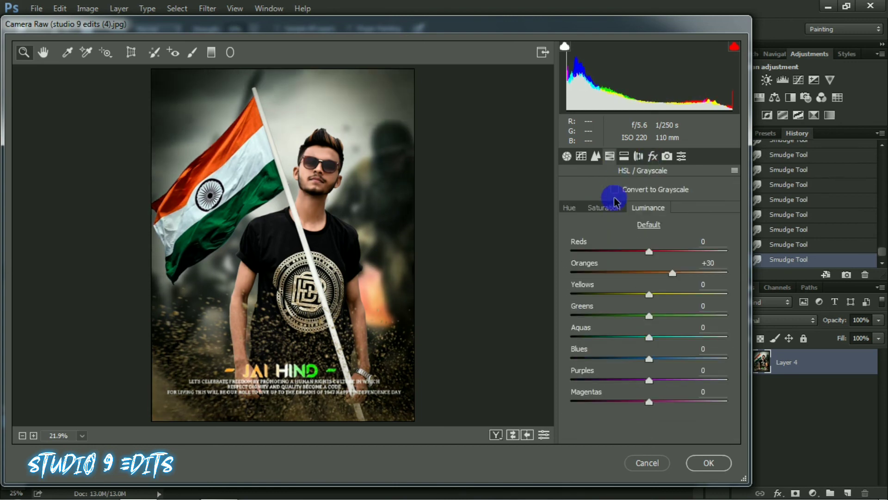
click(603, 207)
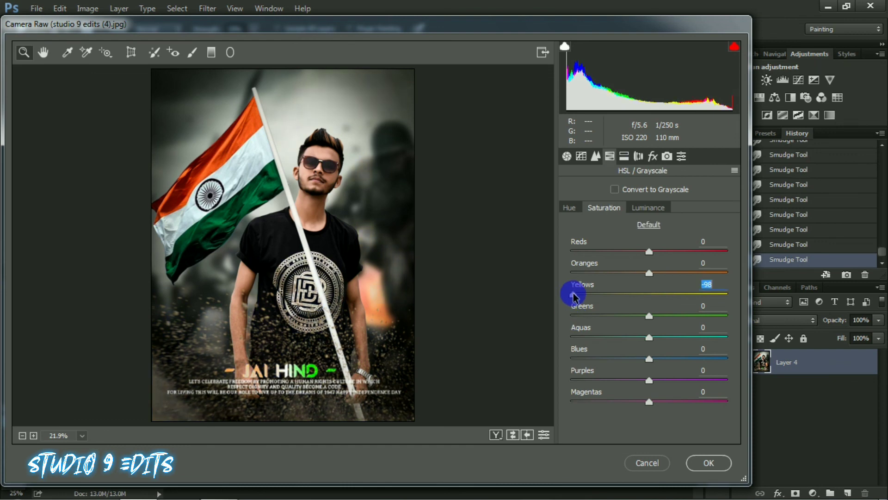
drag(570, 294, 613, 298)
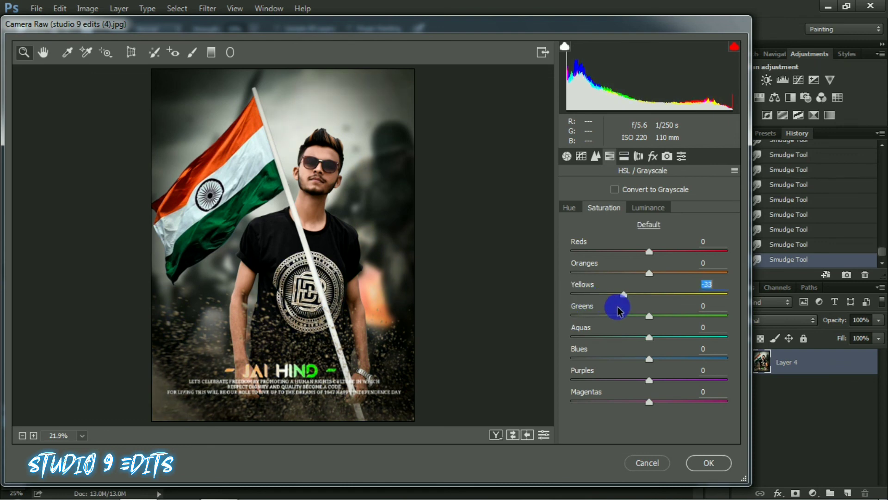
click(704, 463)
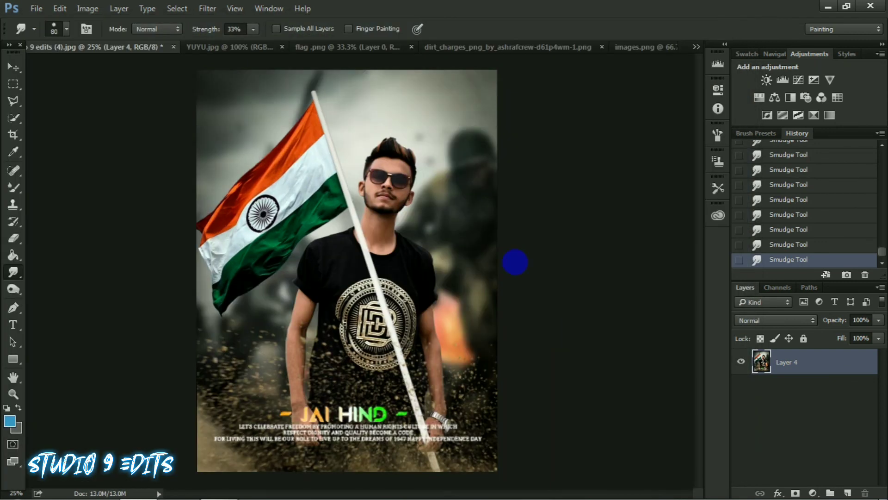